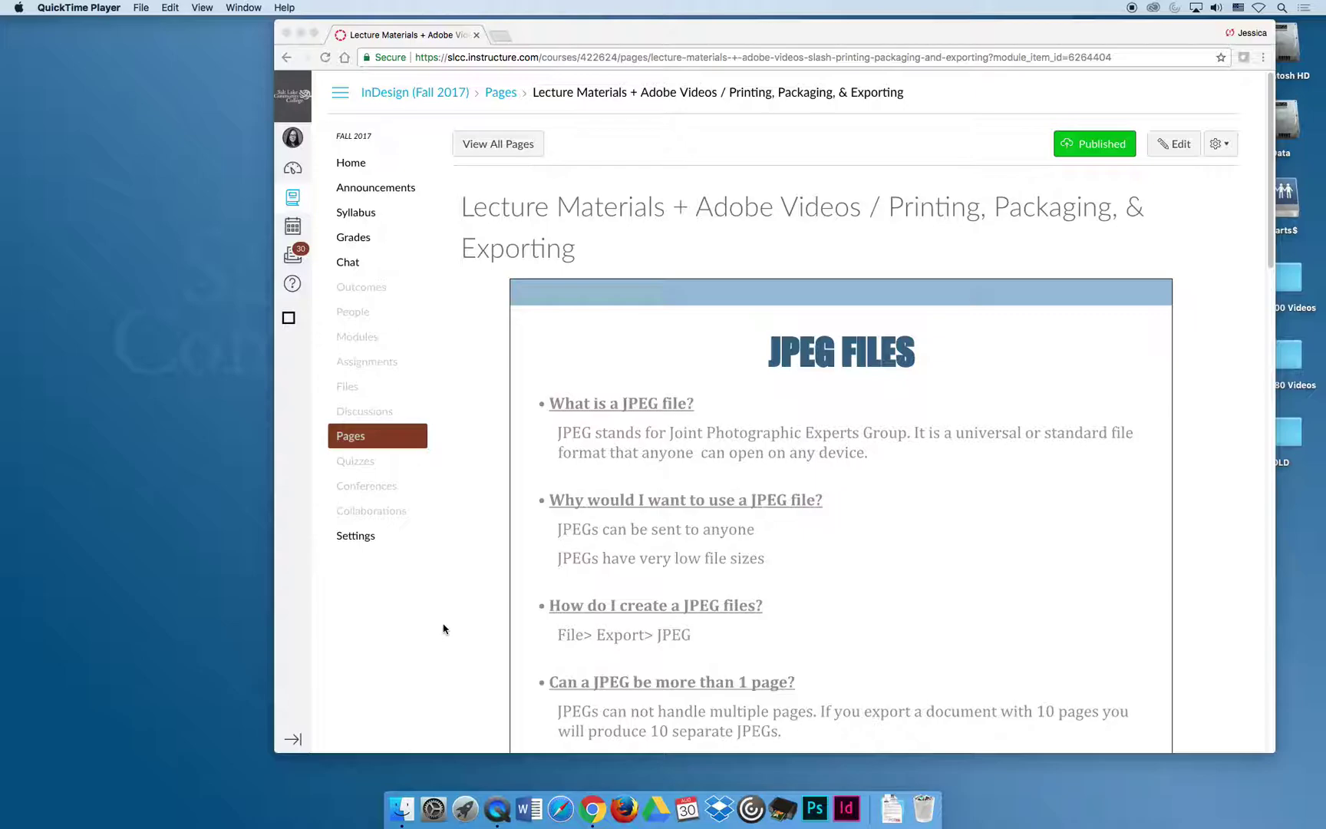
From the course home page, open "02.1 Assignment 1: Printing, Packaging, & Exporting" in Module 02.
left_click(349, 166)
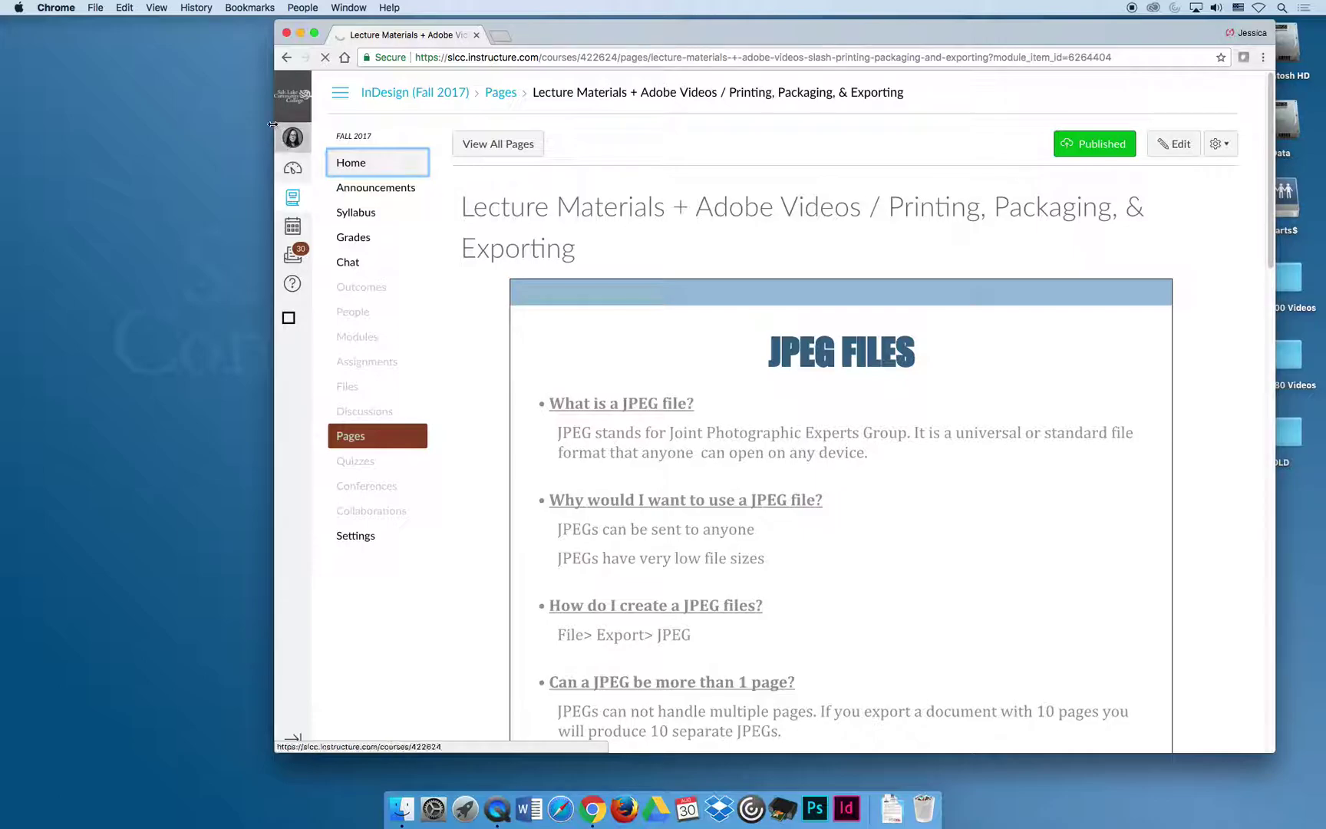
key("ctrl+alt+Return")
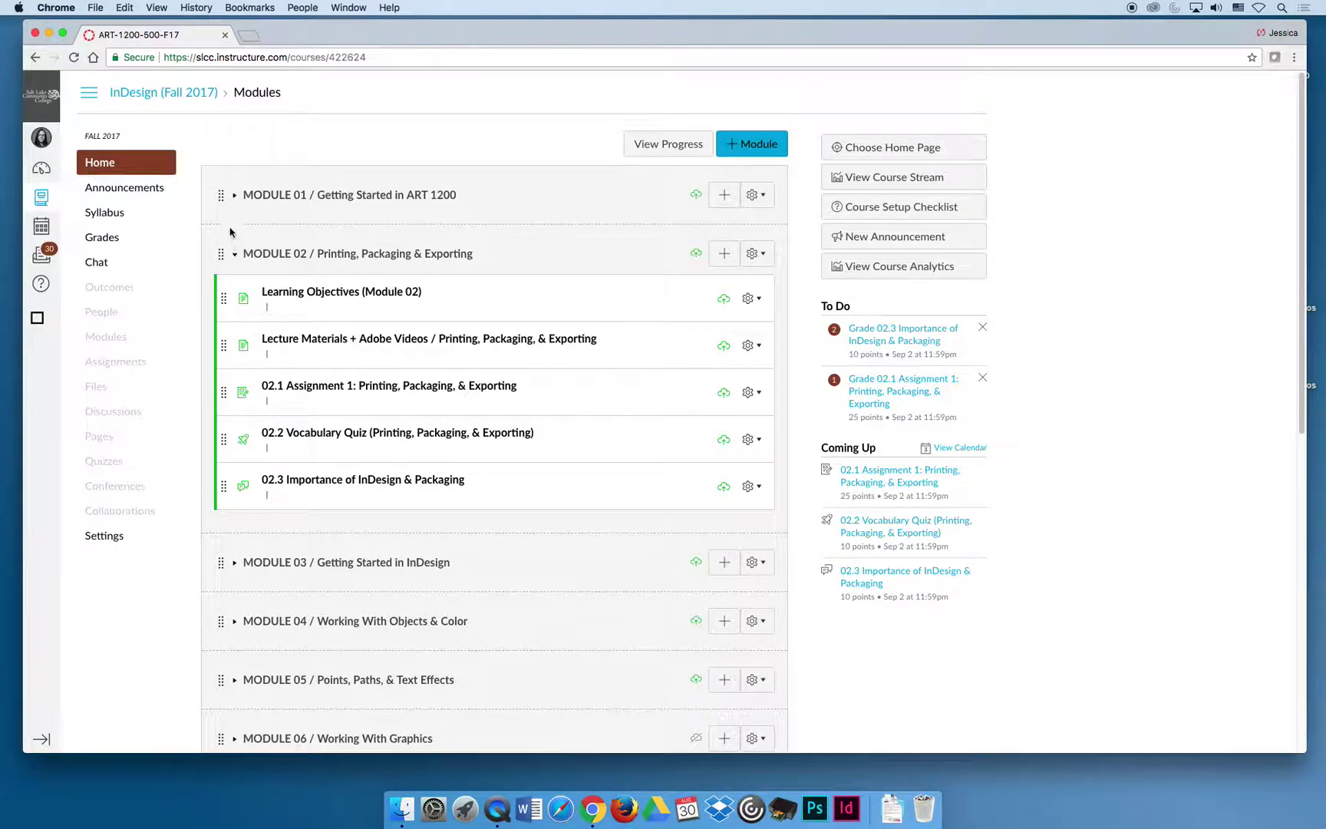
left_click(234, 255)
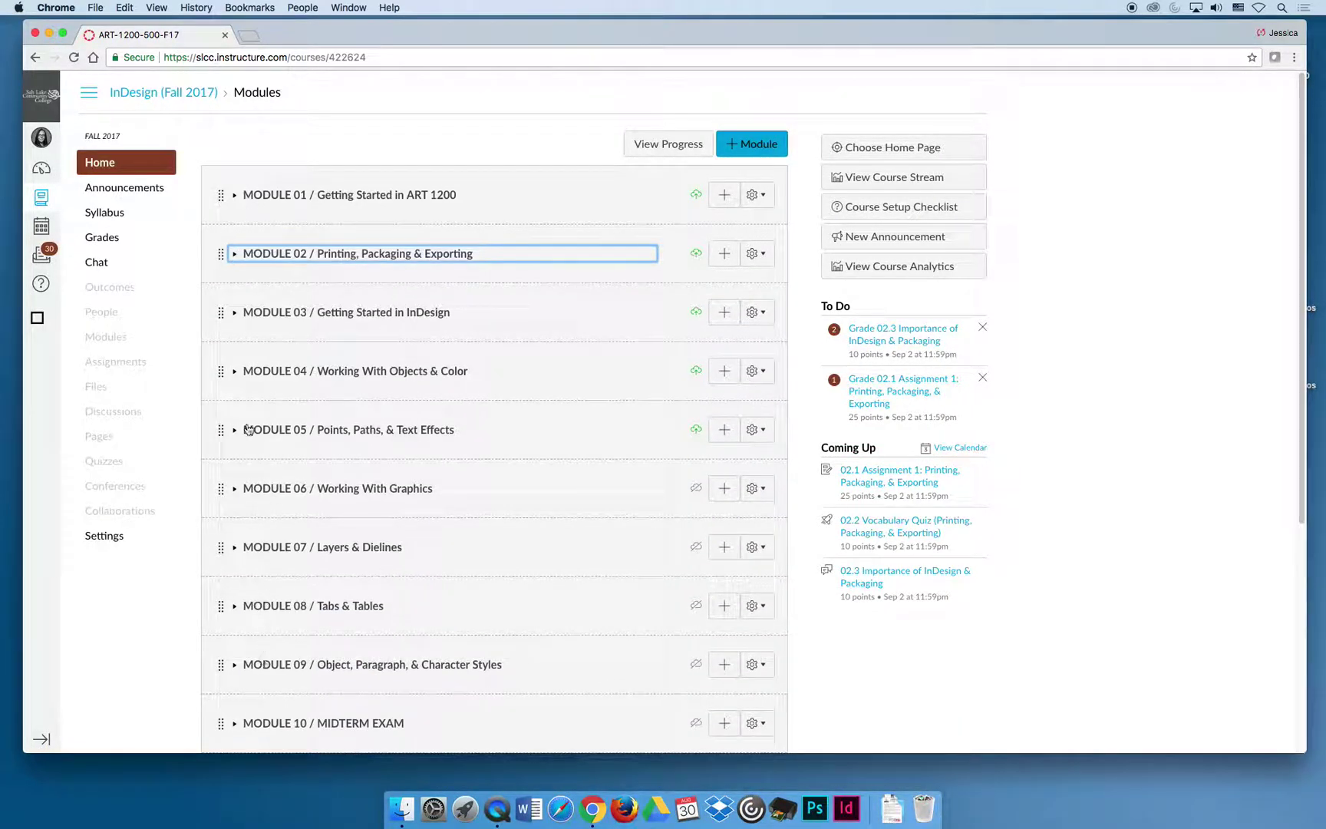
left_click(234, 256)
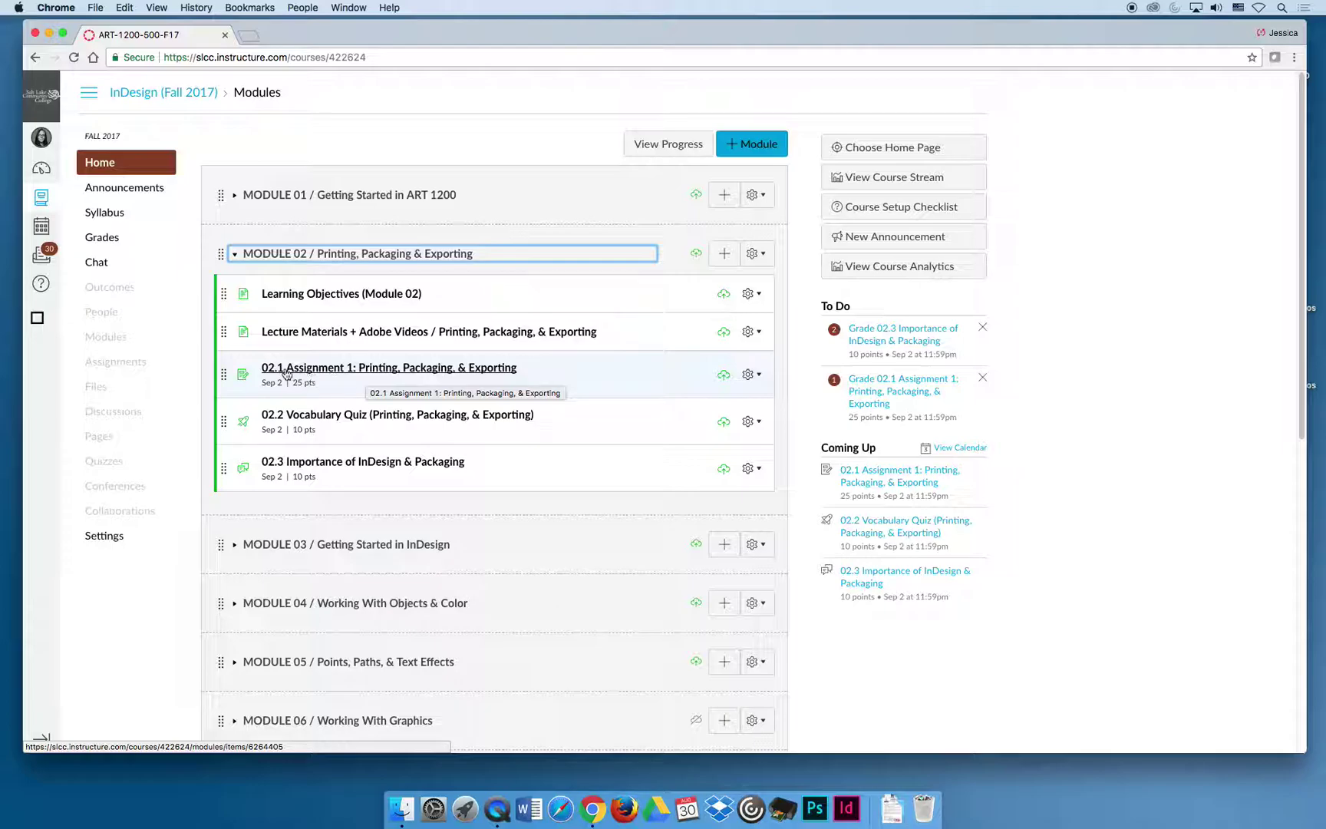
left_click(445, 372)
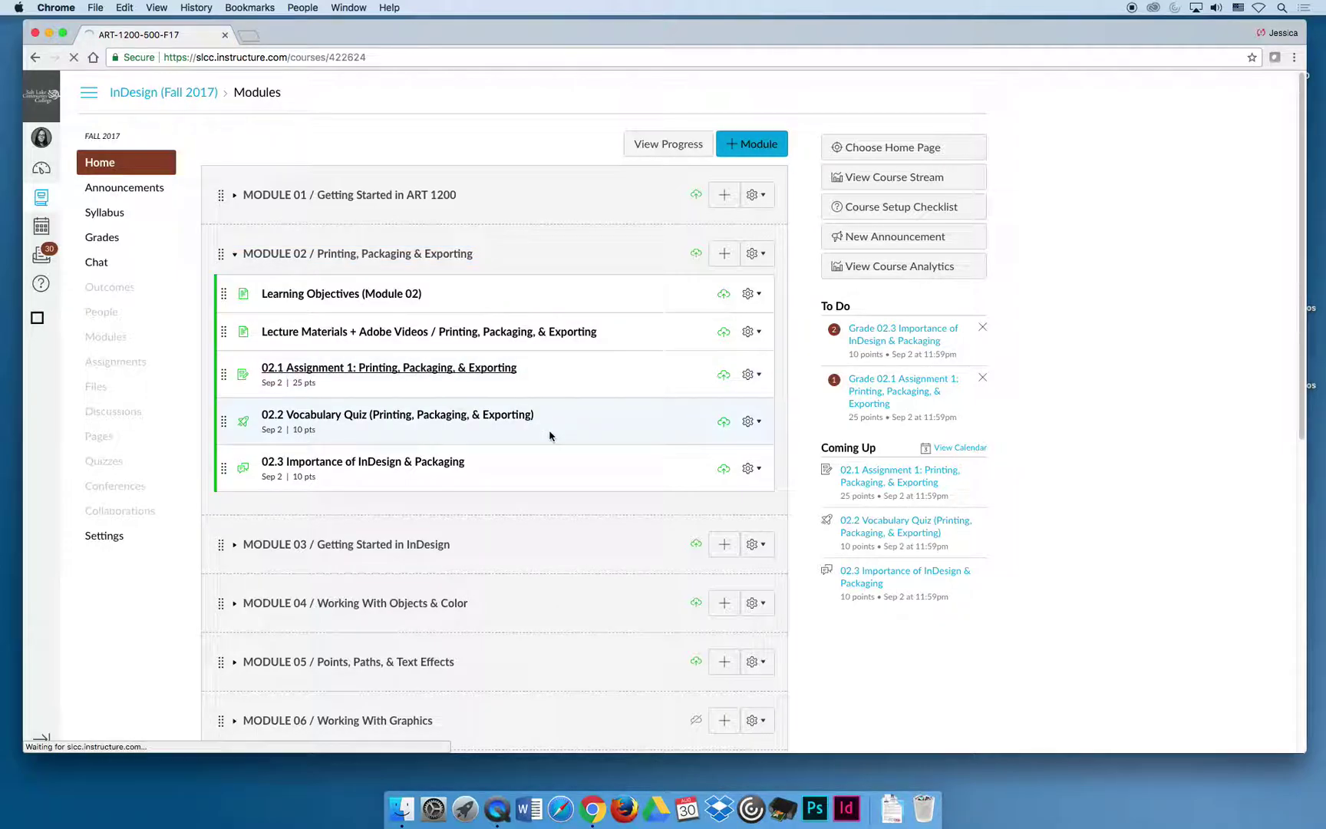
Enlarge the assignment description box until its full text fits, down to the end of the How to Submit section.
left_click_drag(783, 349, 786, 696)
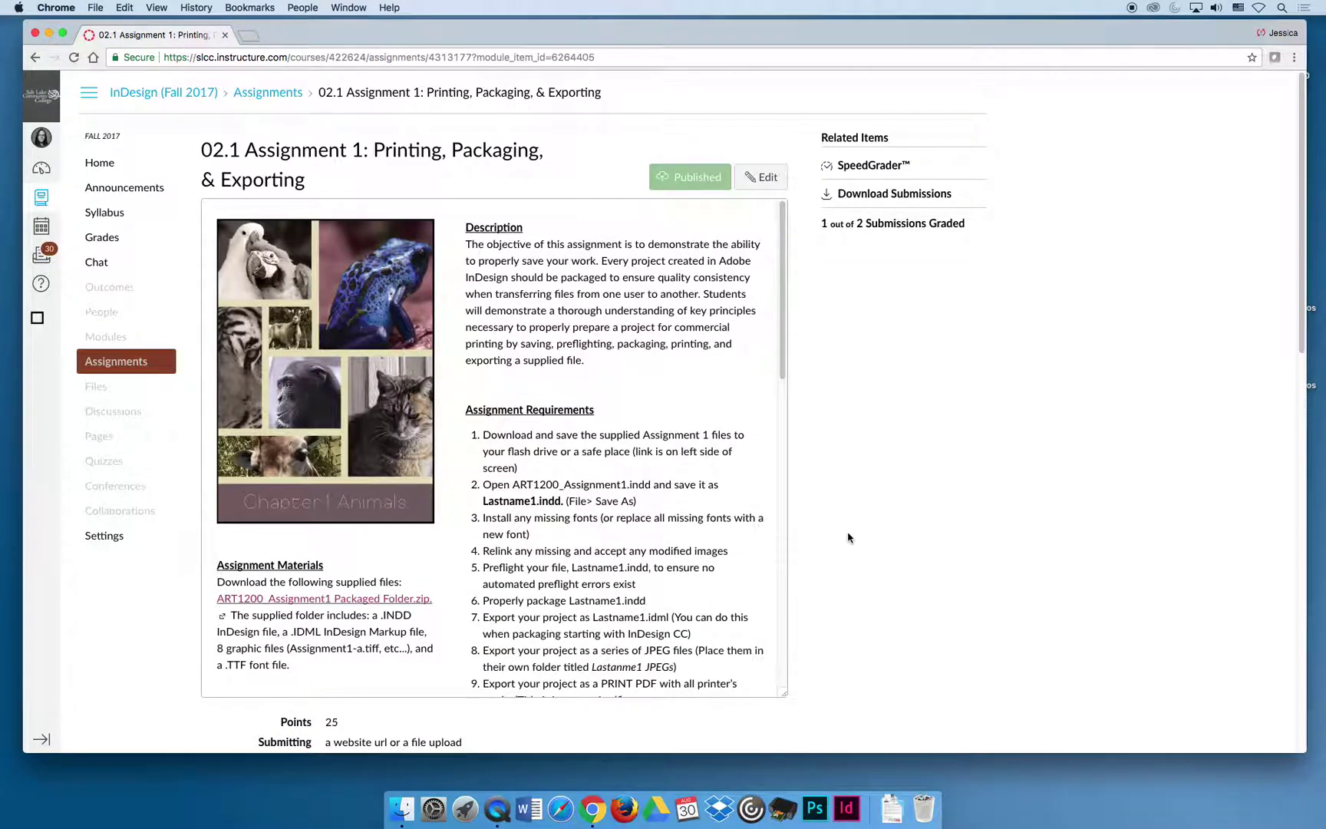
scroll(848, 542, "down", 4)
left_click_drag(785, 533, 785, 735)
scroll(830, 652, "down", 4)
left_click_drag(787, 599, 788, 748)
scroll(840, 658, "down", 7)
left_click_drag(786, 456, 783, 721)
scroll(844, 599, "down", 7)
left_click_drag(784, 452, 775, 696)
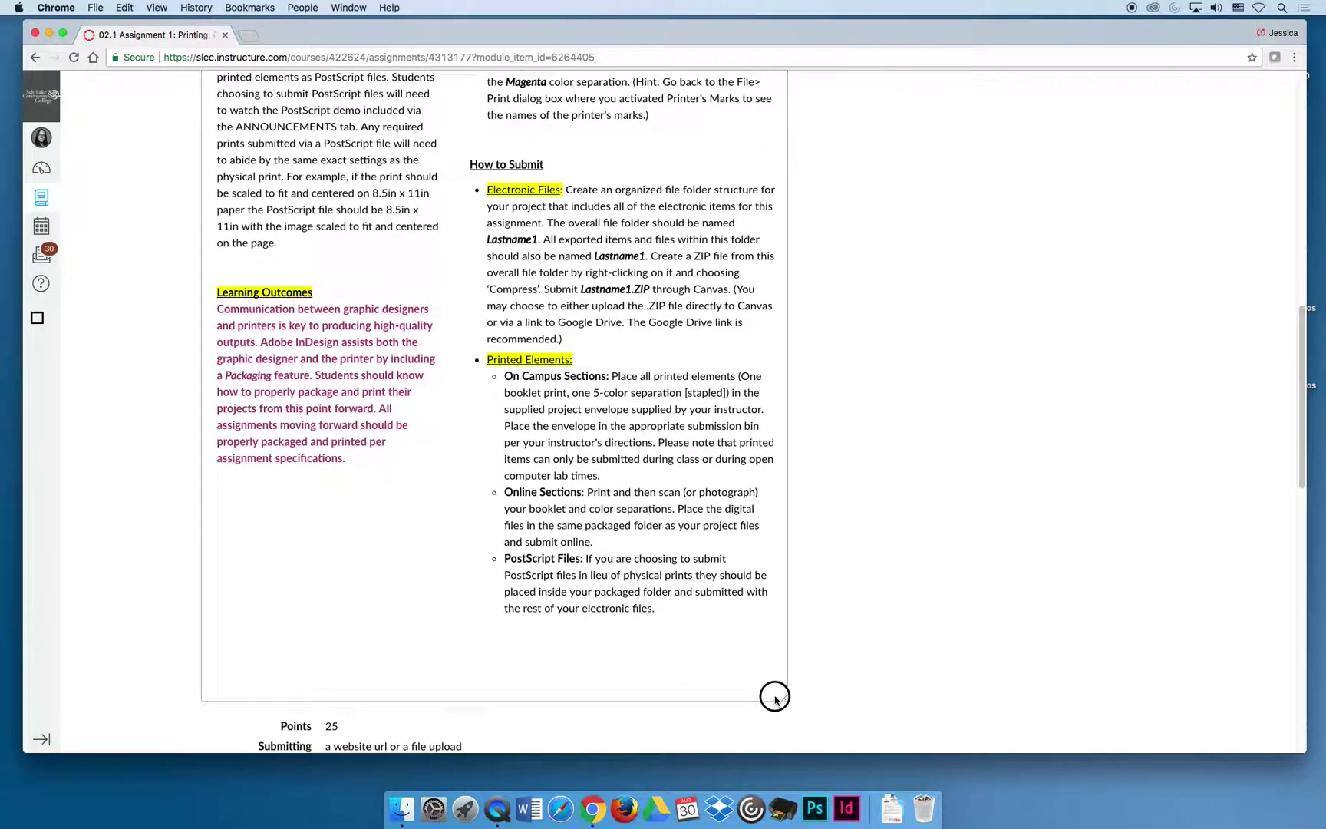
Review the assignment's description, supplied materials, supplemental learning links and numbered requirements.
scroll(848, 657, "up", 18)
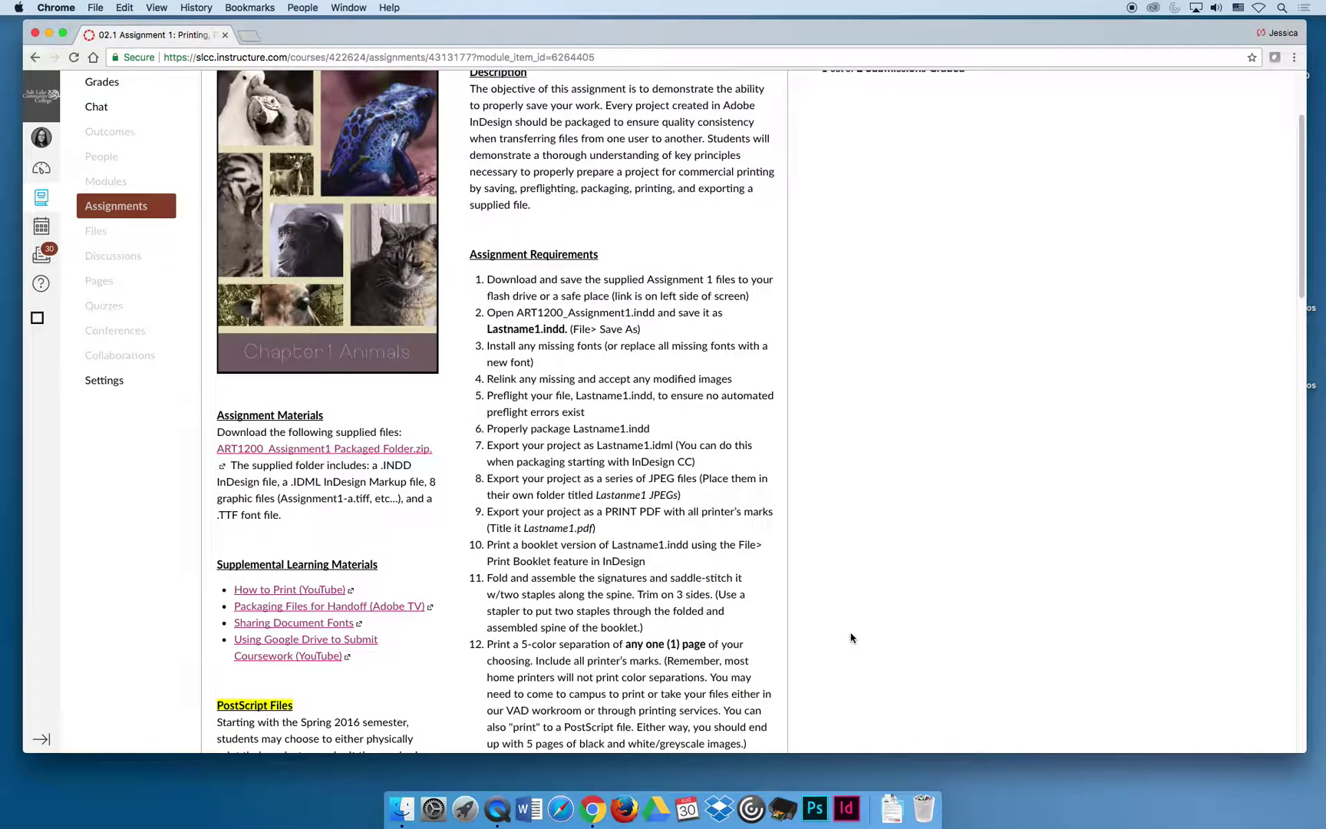
scroll(850, 637, "up", 4)
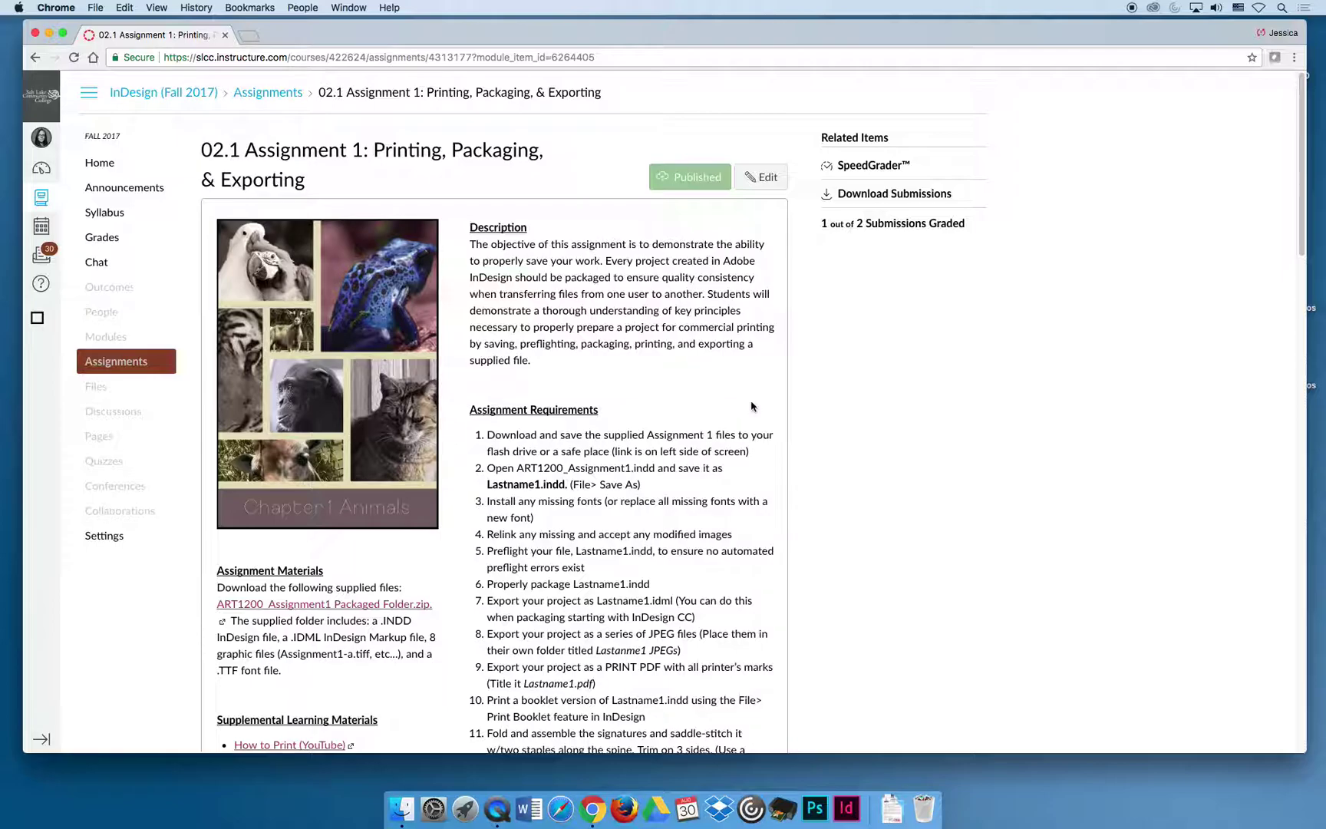
scroll(752, 405, "down", 2)
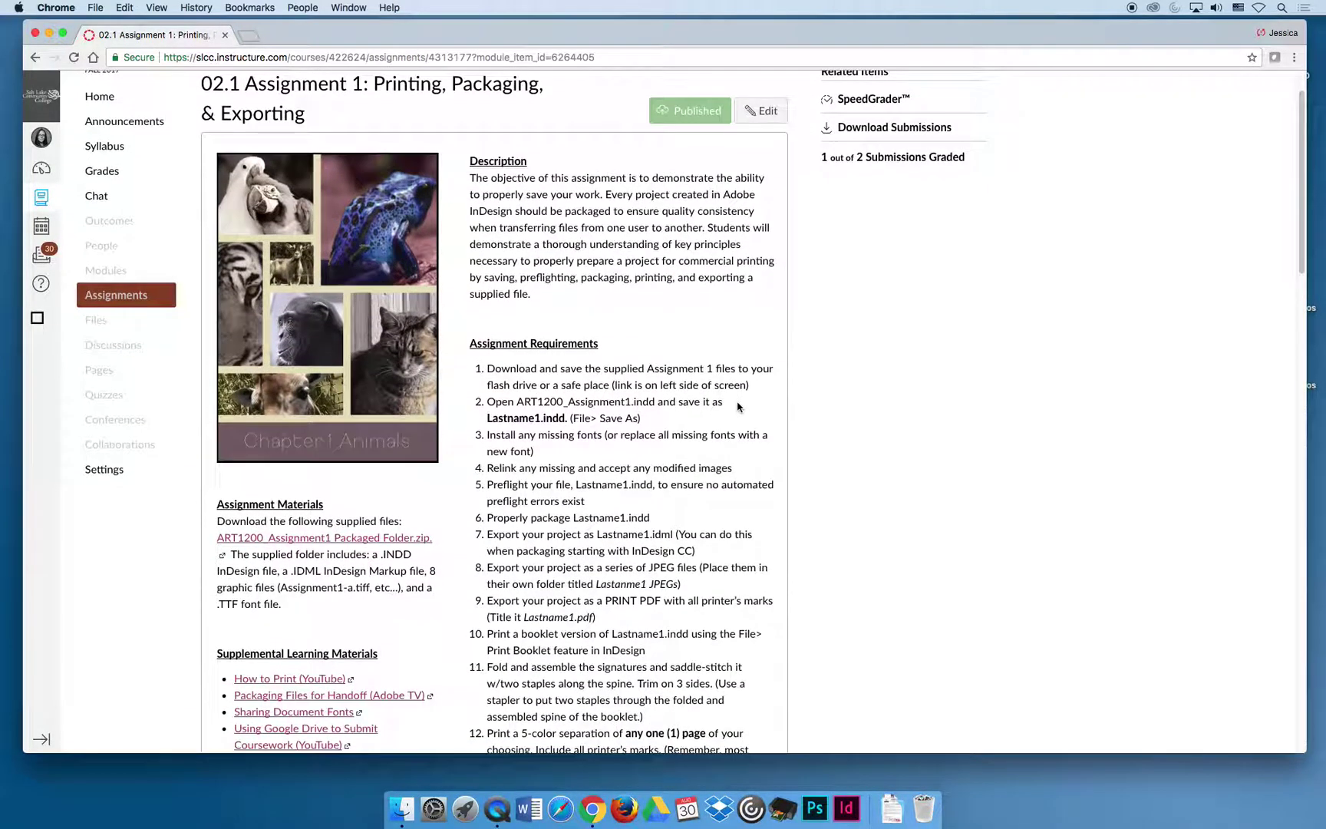
scroll(707, 404, "down", 3)
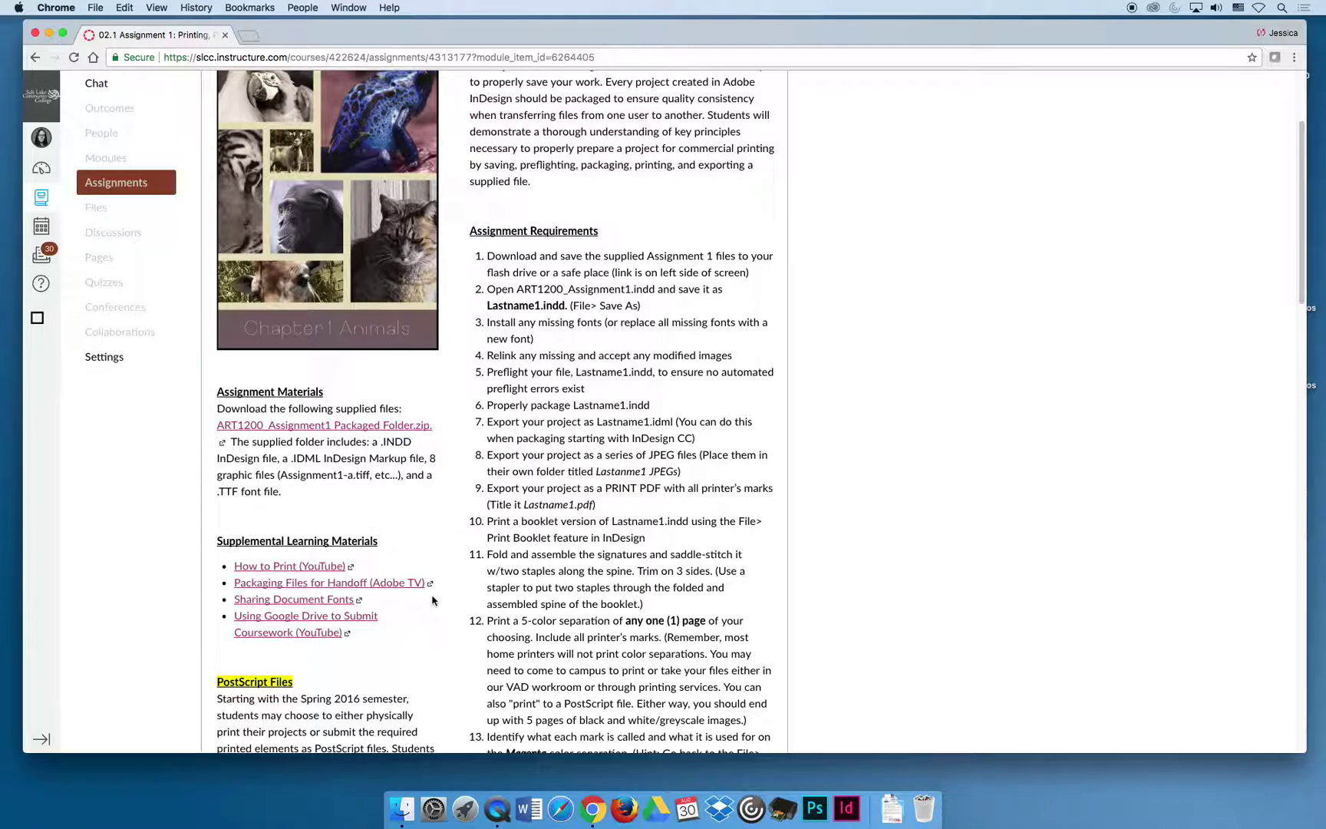
scroll(443, 595, "up", 5)
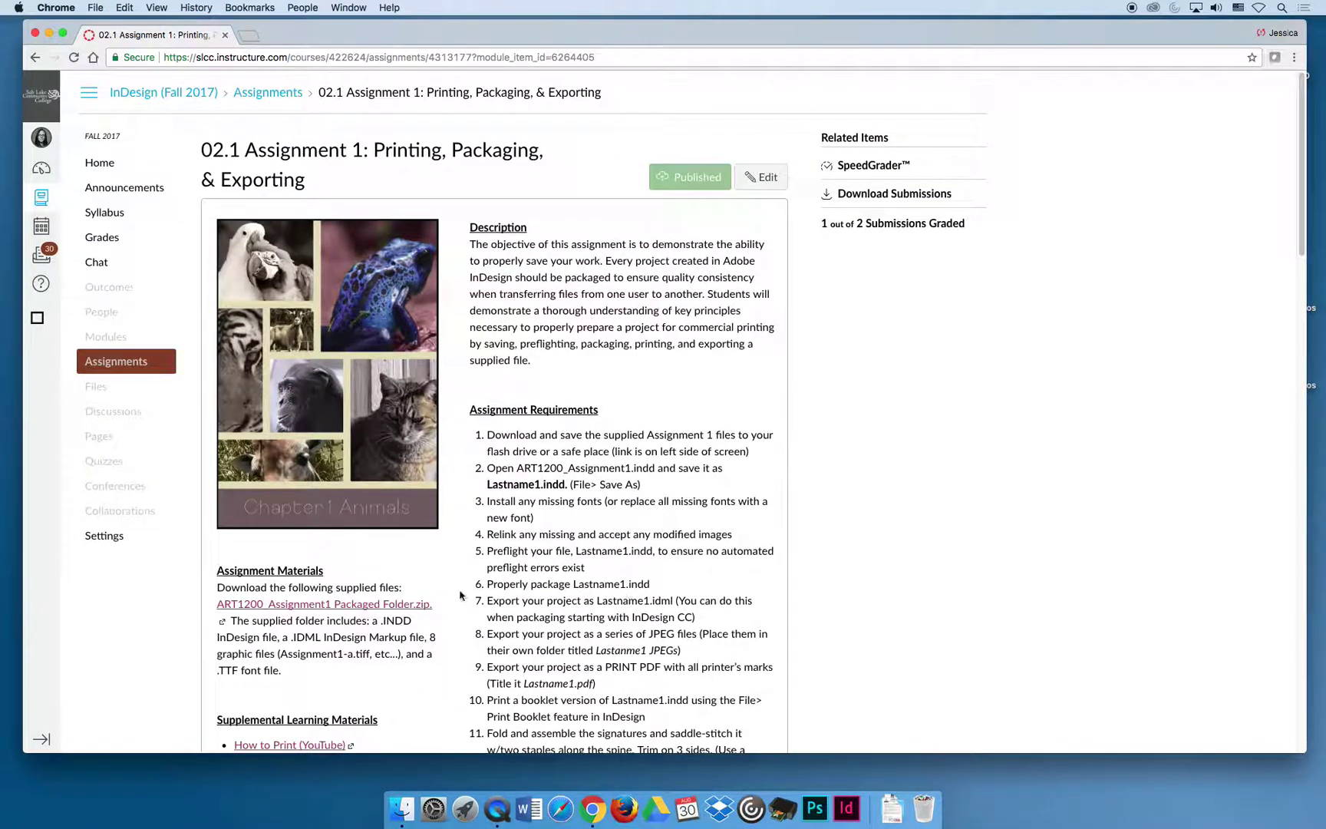
scroll(666, 558, "down", 2)
scroll(667, 557, "down", 1)
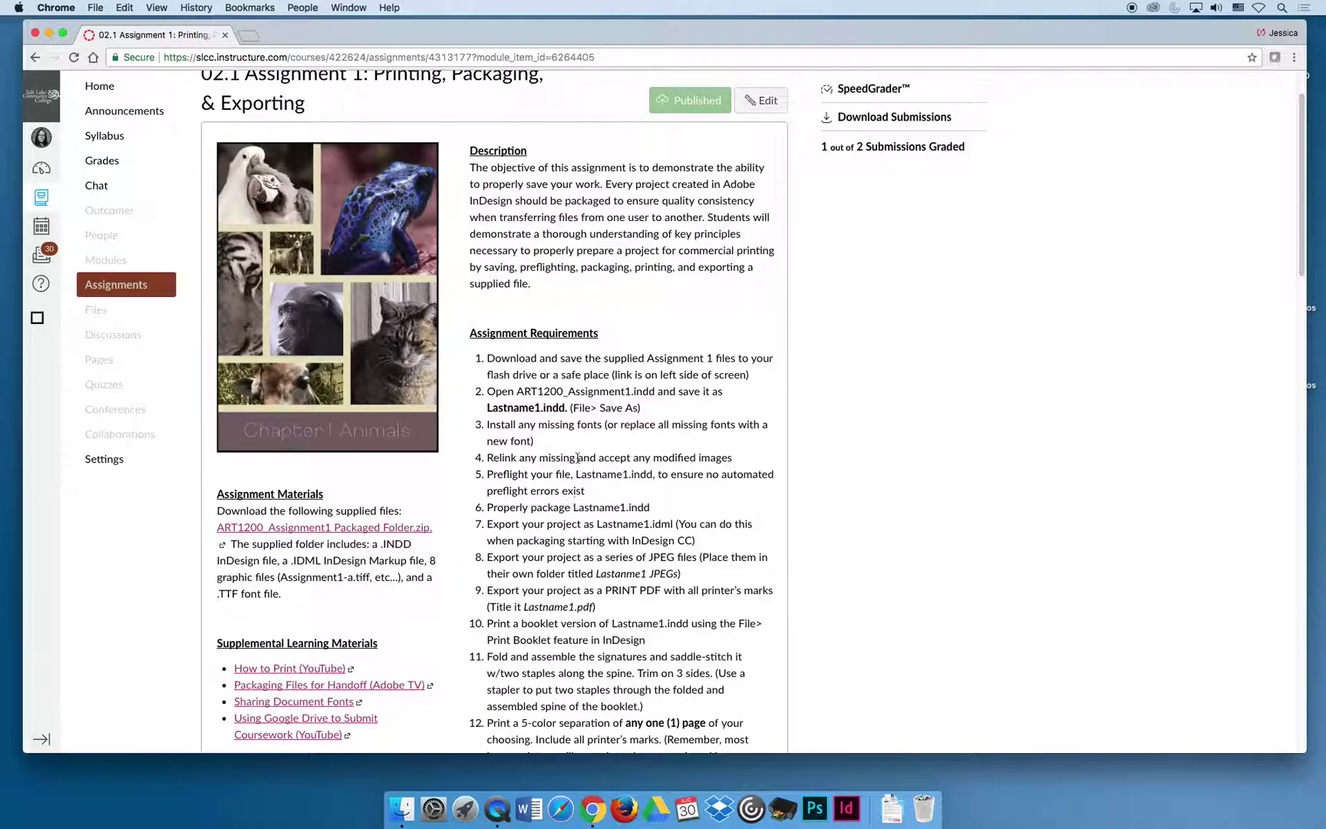
Download ART1200_Assignment1 Packaged Folder.zip from the Assignment Materials link and close its preview page.
left_click(381, 528)
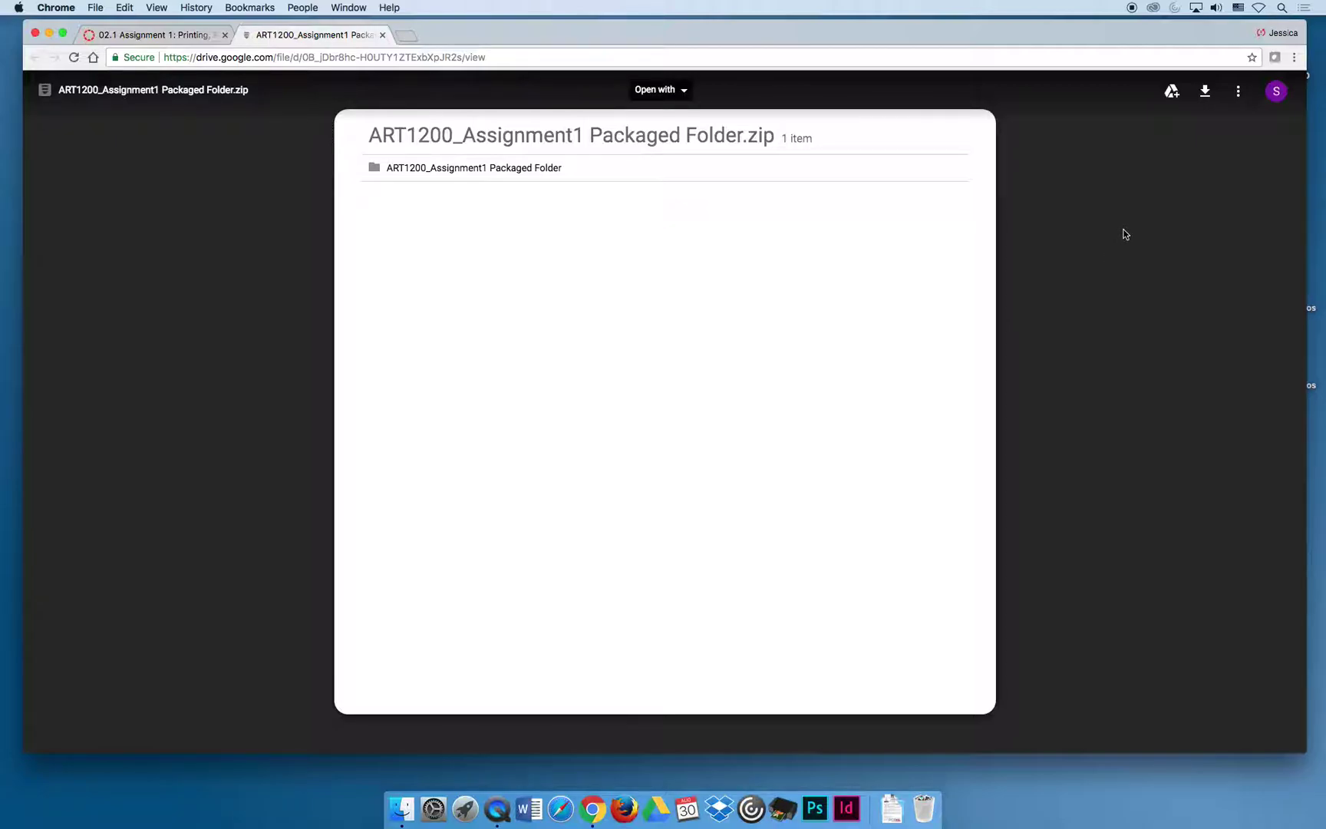
left_click(1205, 92)
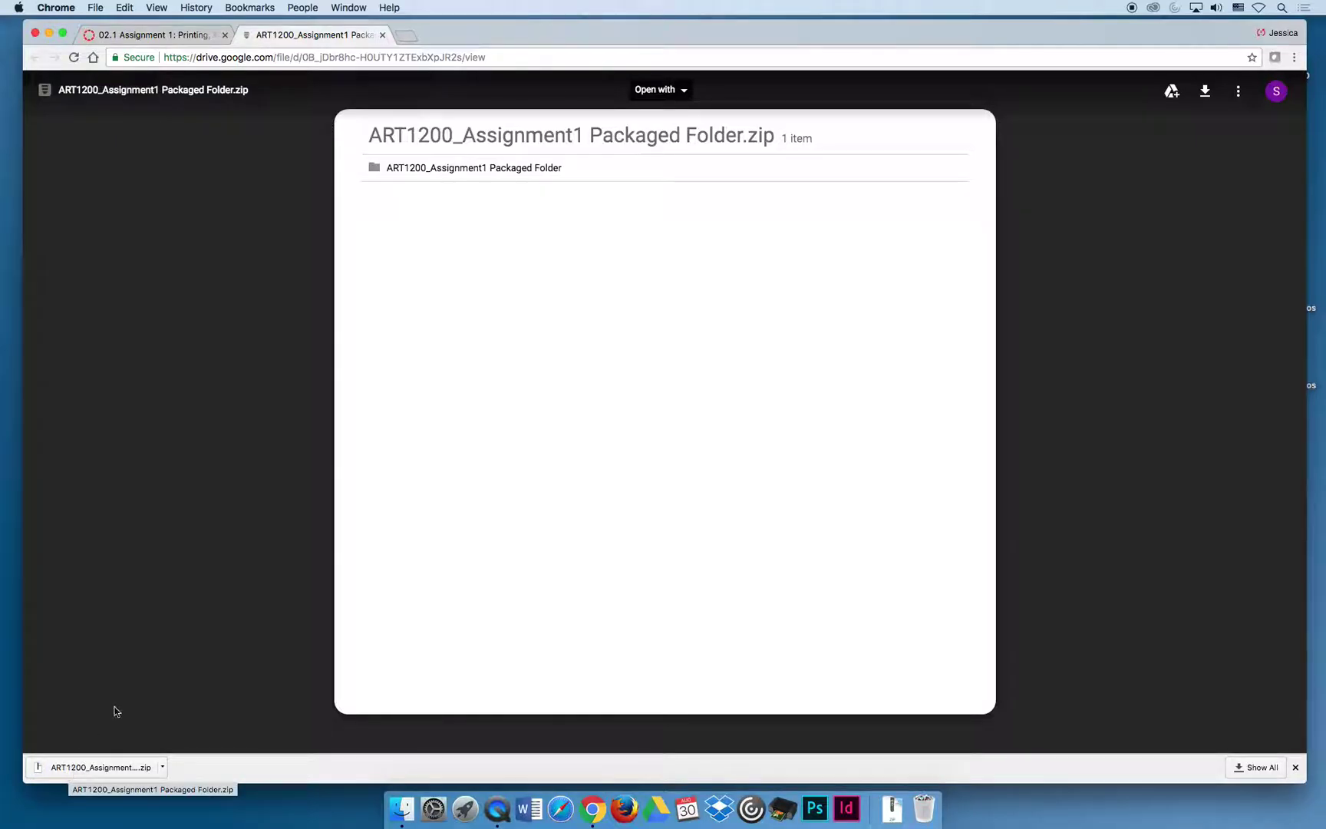
left_click(382, 35)
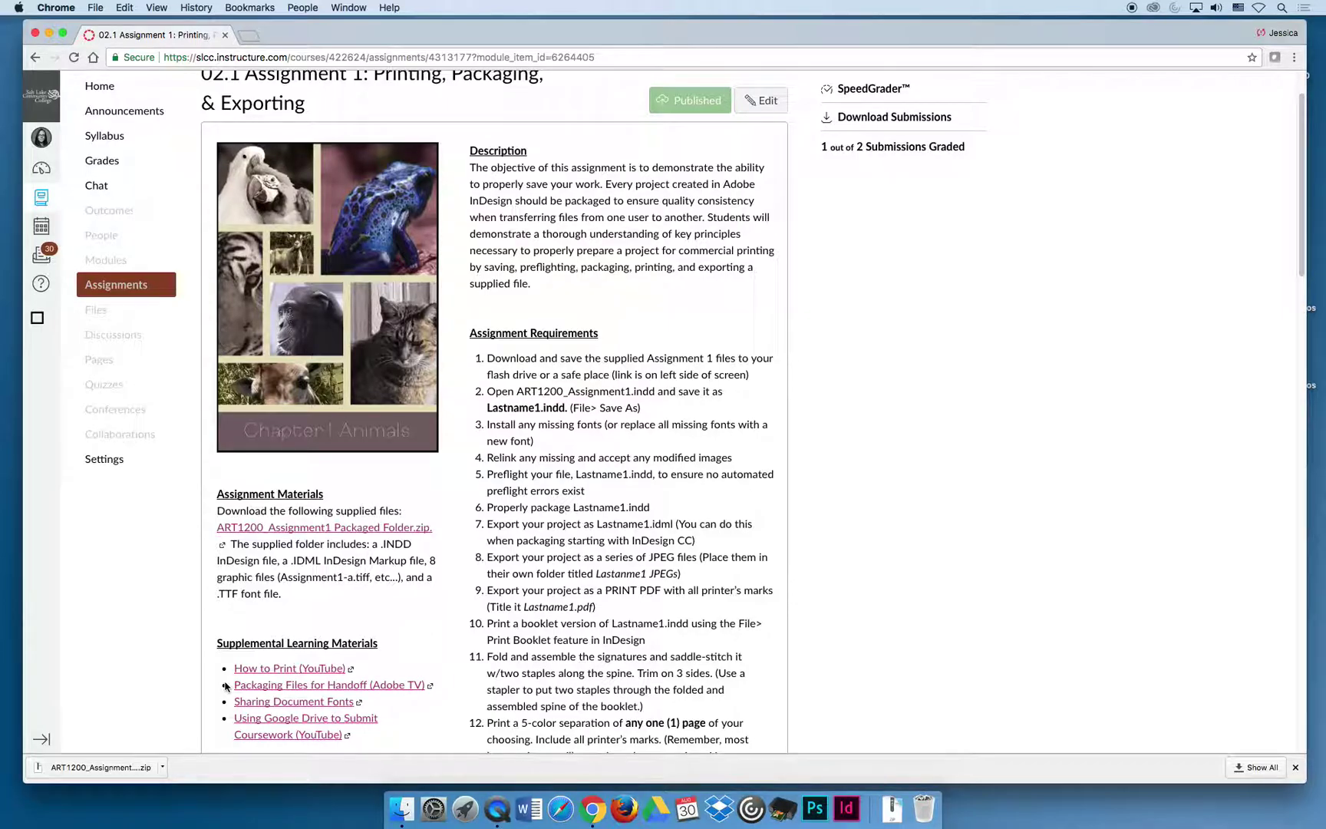
Extract the downloaded archive and move the ART1200_Assignment1 Packaged Folder to the desktop, minimizing the open windows.
left_click(107, 768)
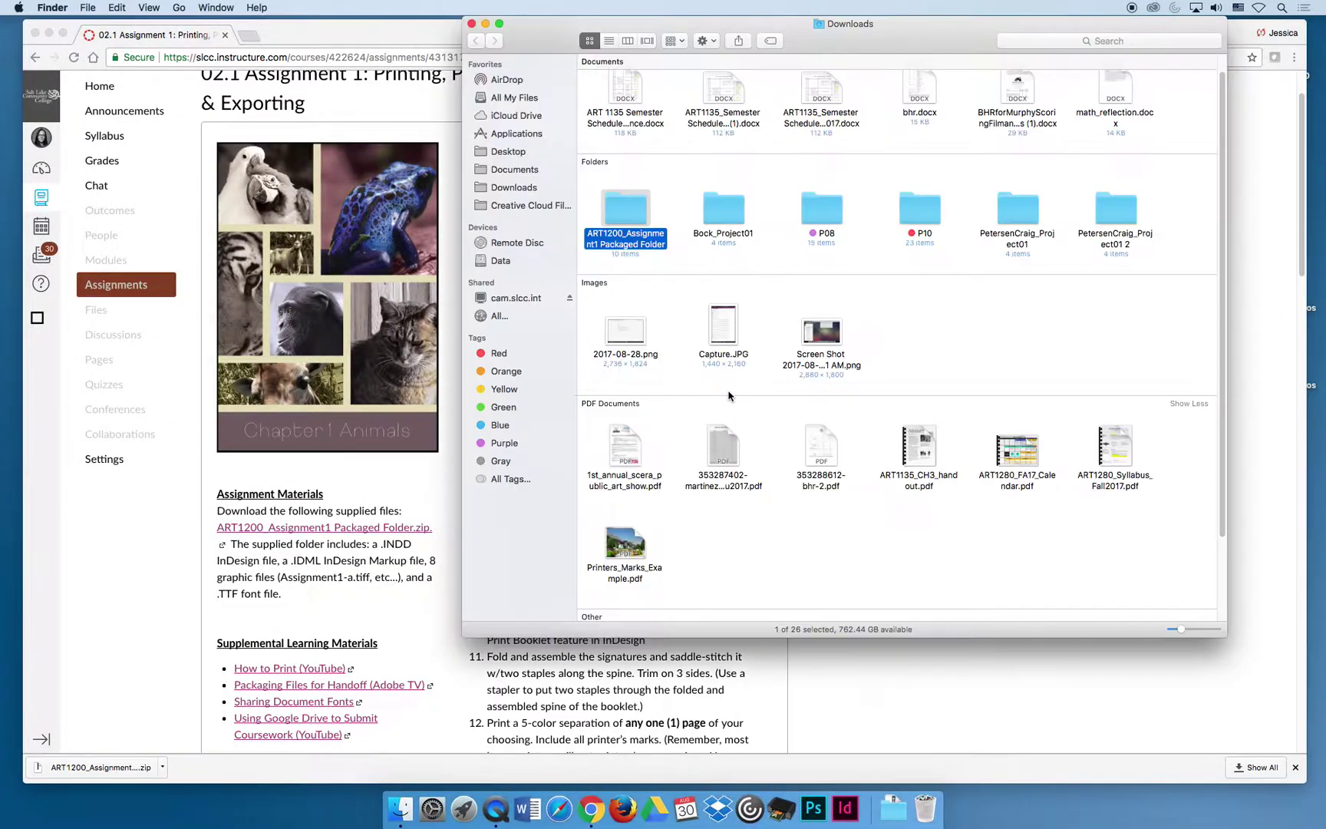
left_click_drag(626, 212, 247, 806)
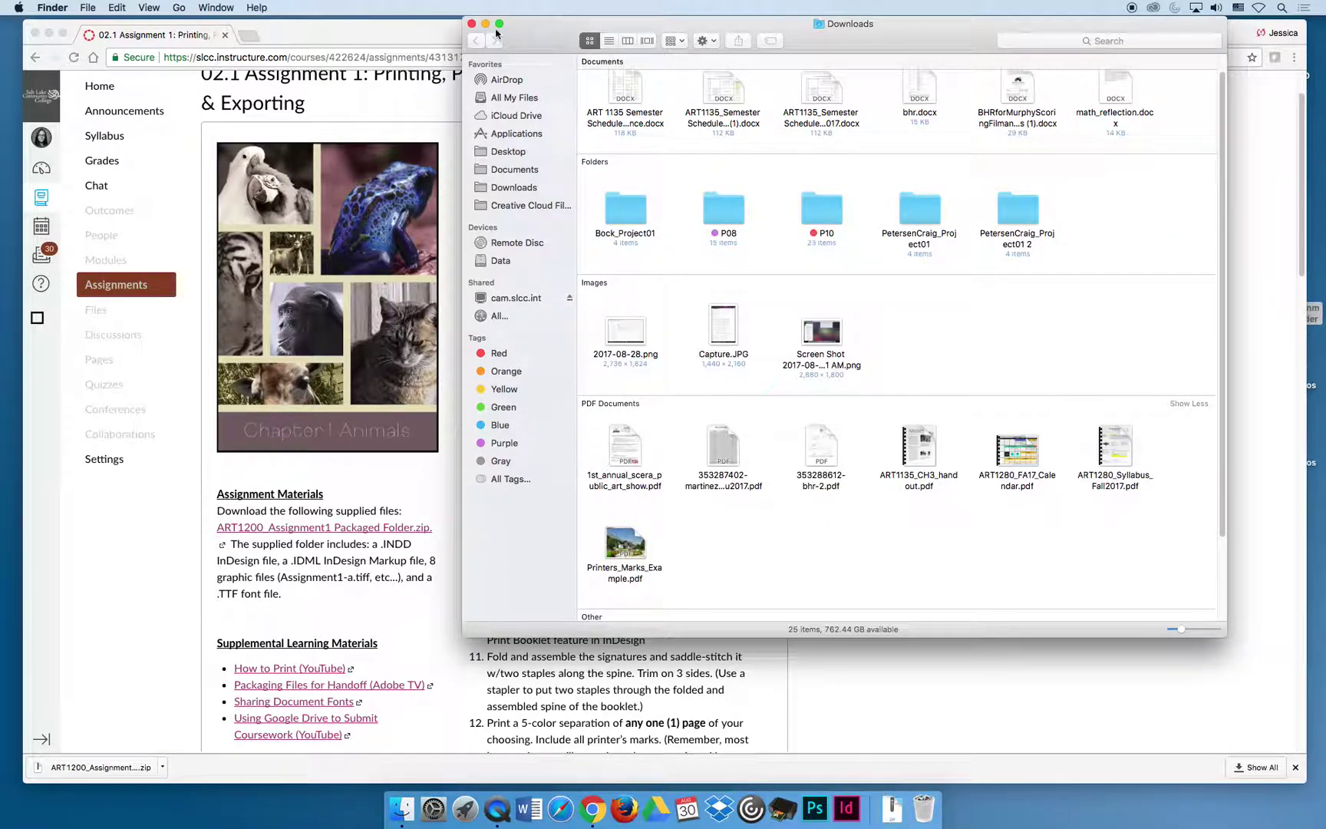
left_click(485, 24)
left_click(49, 34)
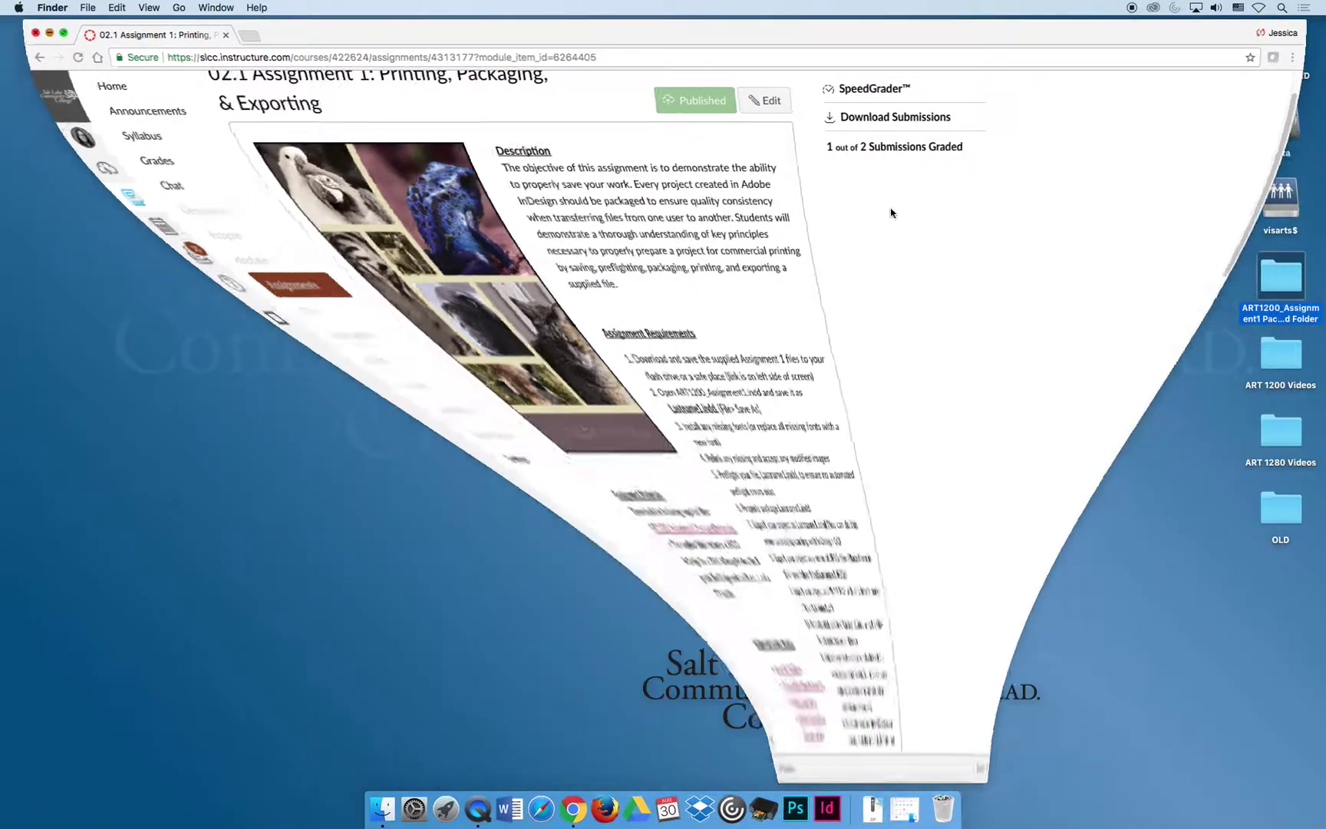
left_click(1237, 310)
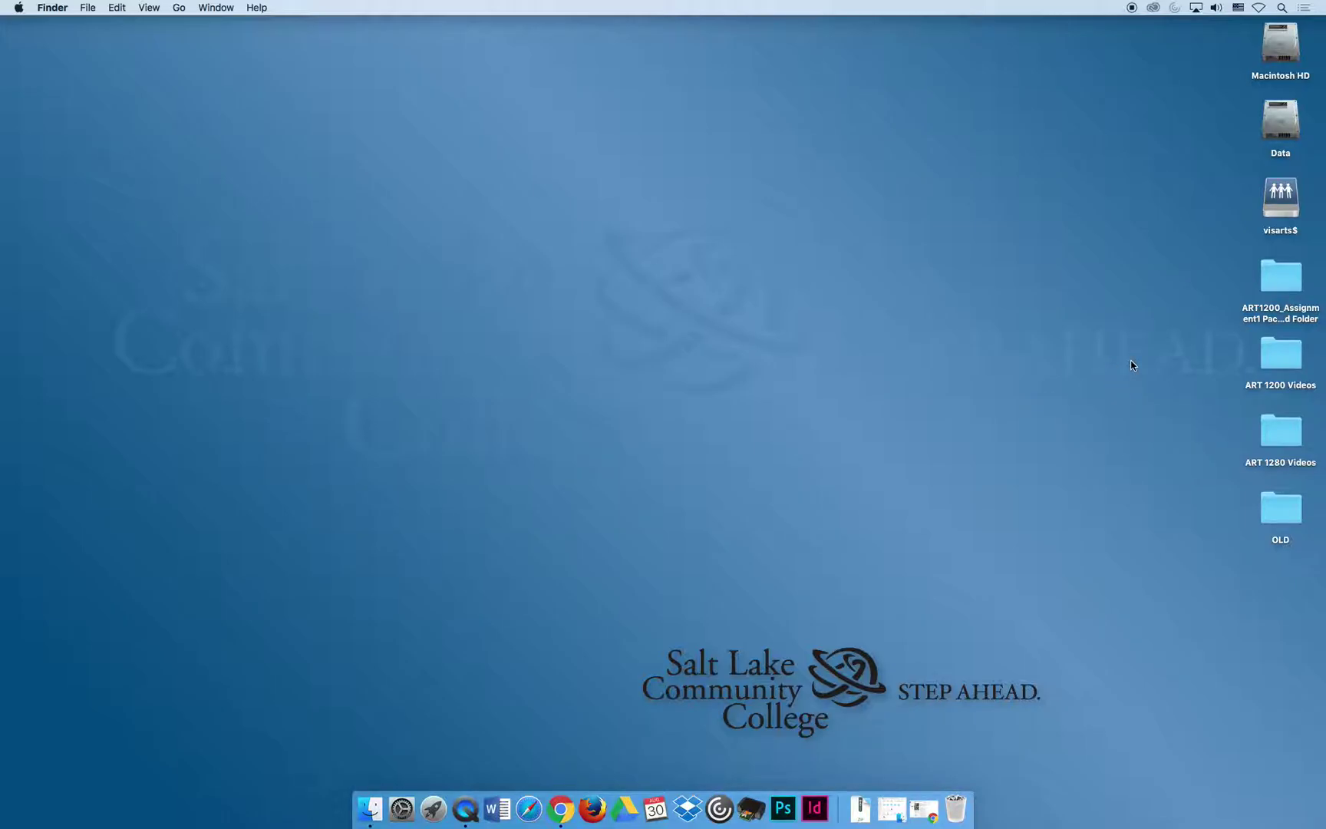
Open the ART1200_Assignment1 Packaged Folder in an enlarged window and open ART1200_Assignment1.indd from it in InDesign.
double_click(1280, 276)
left_click_drag(822, 33, 477, 56)
left_click_drag(666, 349, 1014, 632)
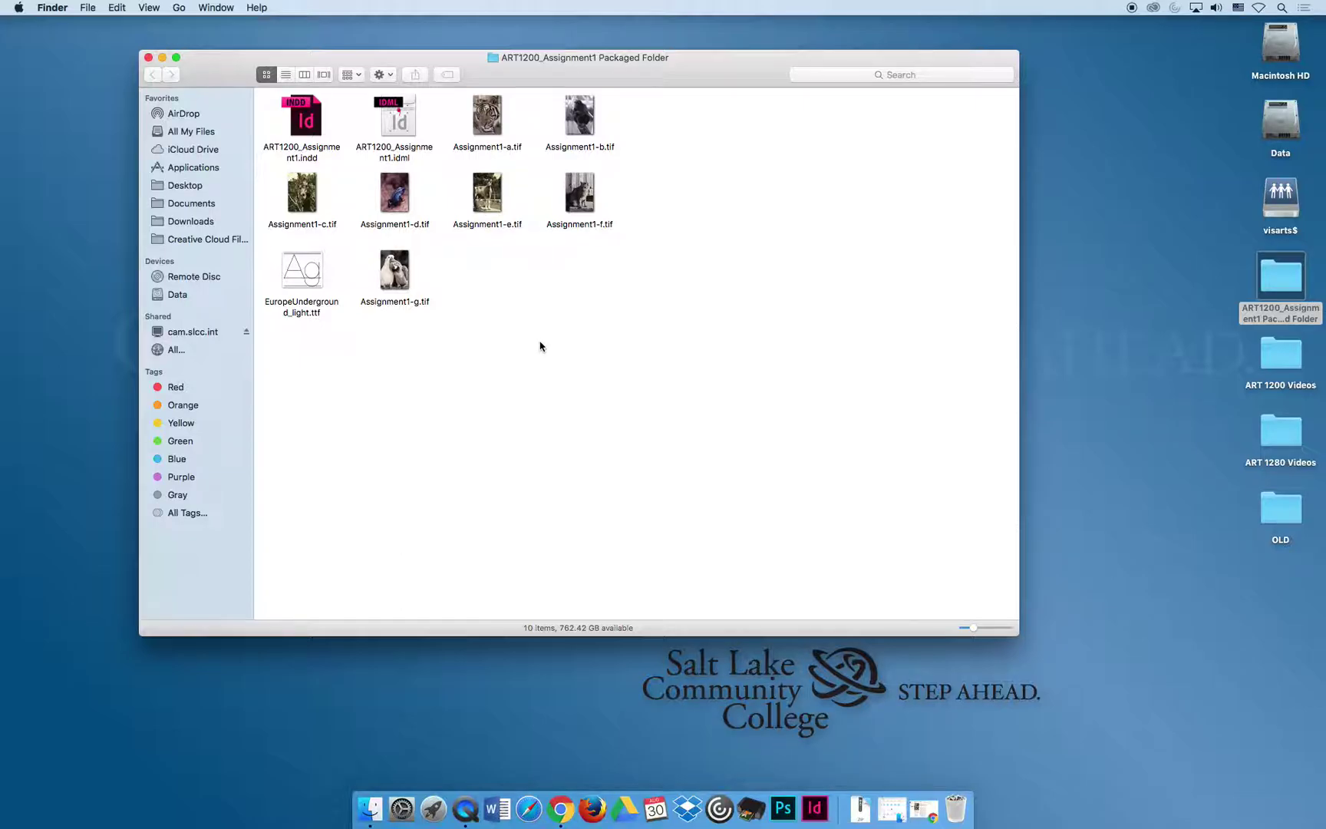
double_click(302, 118)
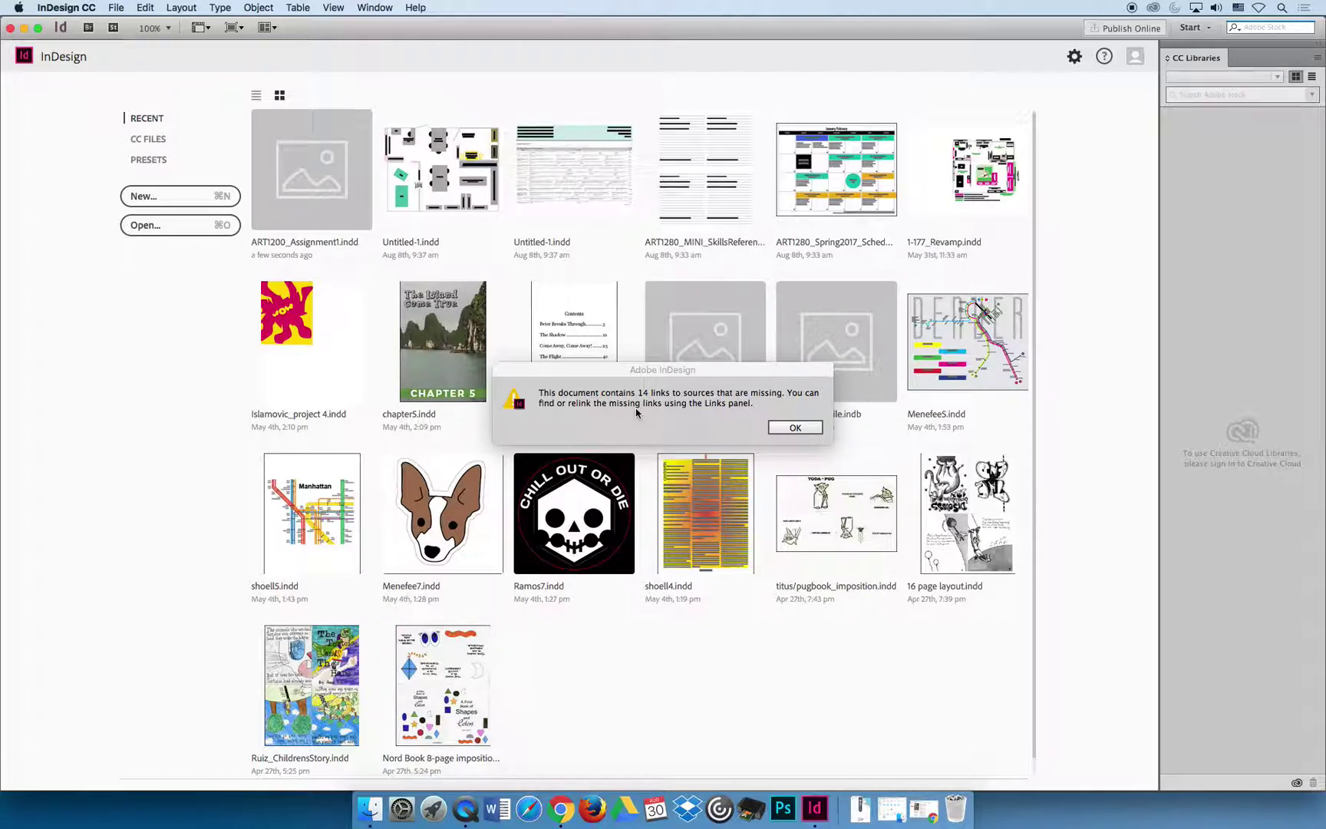
left_click(785, 427)
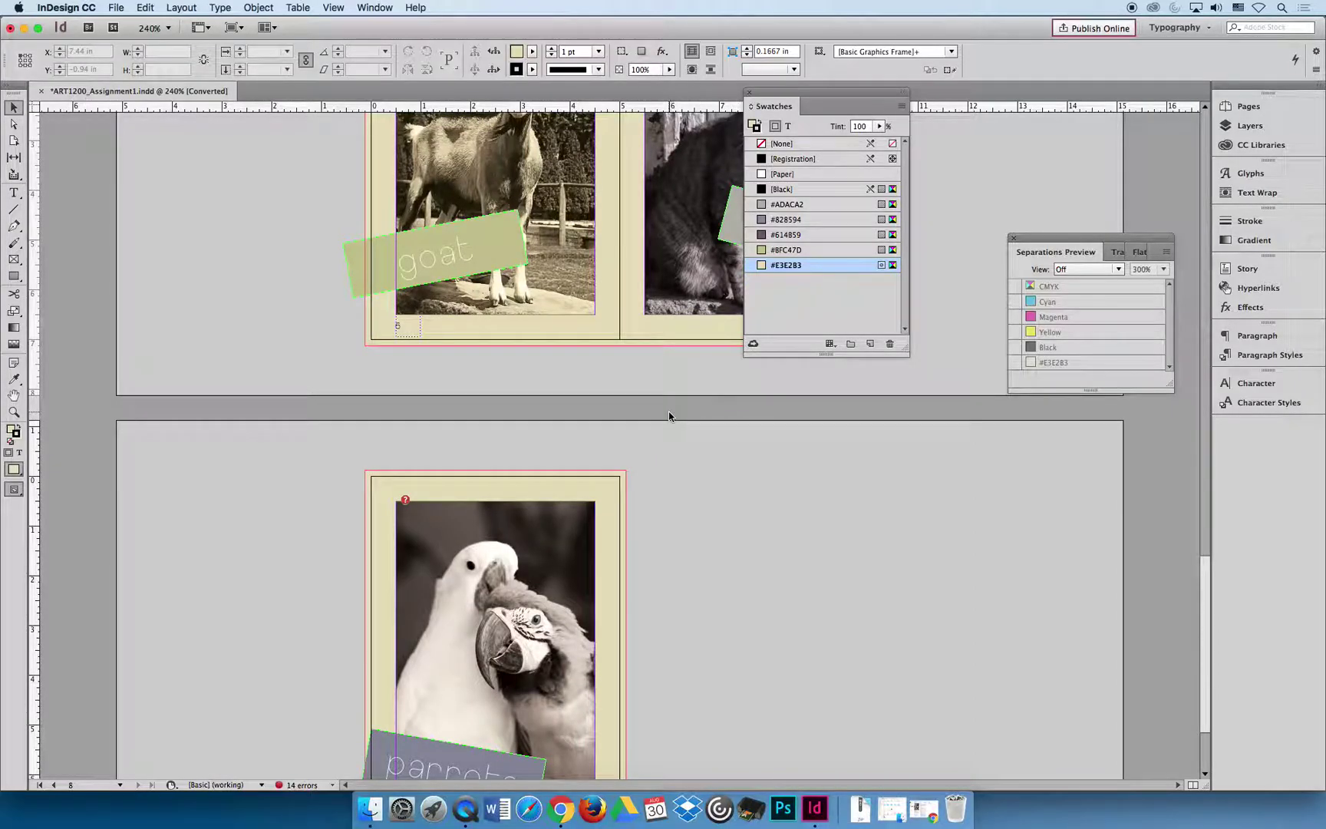
Look through the booklet's pages from the cover to the parrots page, examining the images and labels.
scroll(672, 414, "up", 3)
scroll(669, 415, "up", 3)
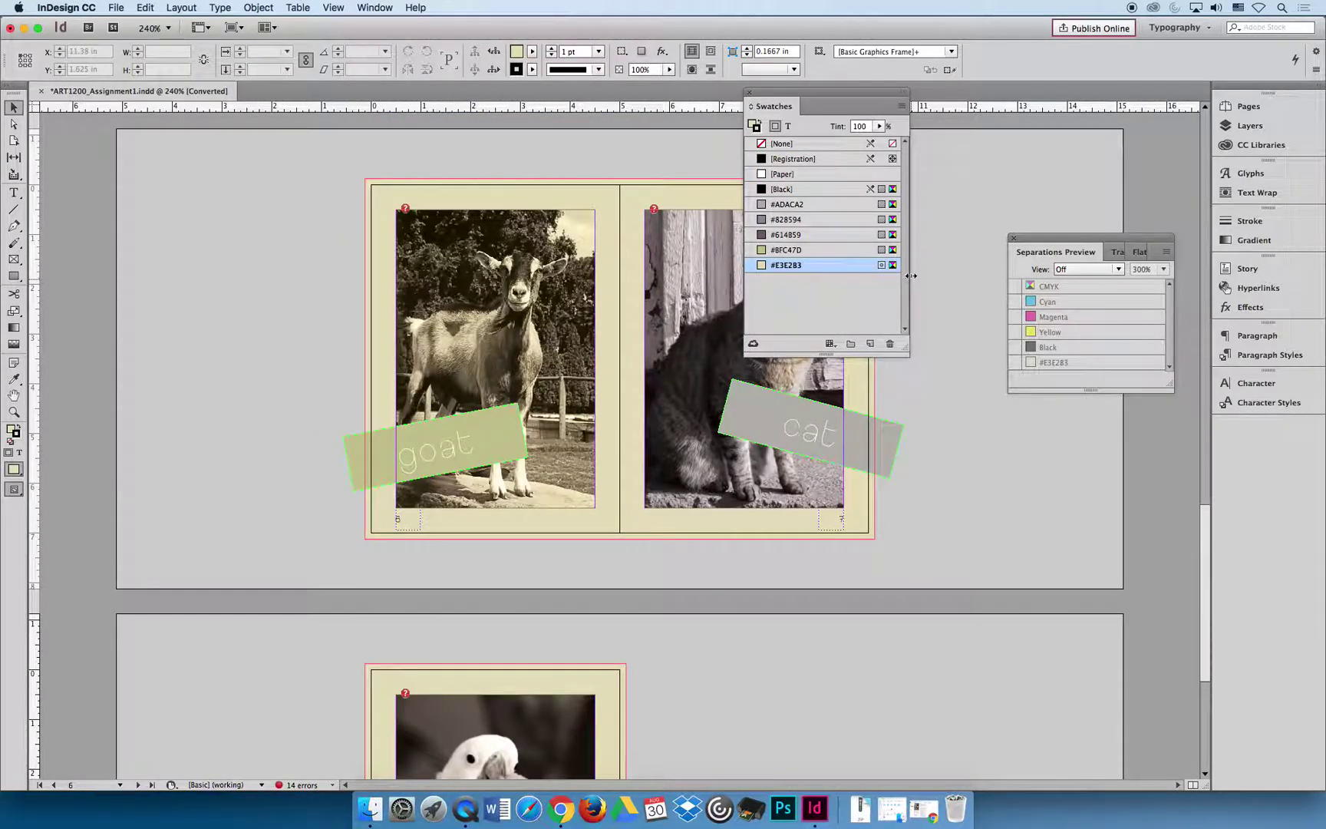
scroll(403, 376, "up", 15)
scroll(405, 375, "down", 20)
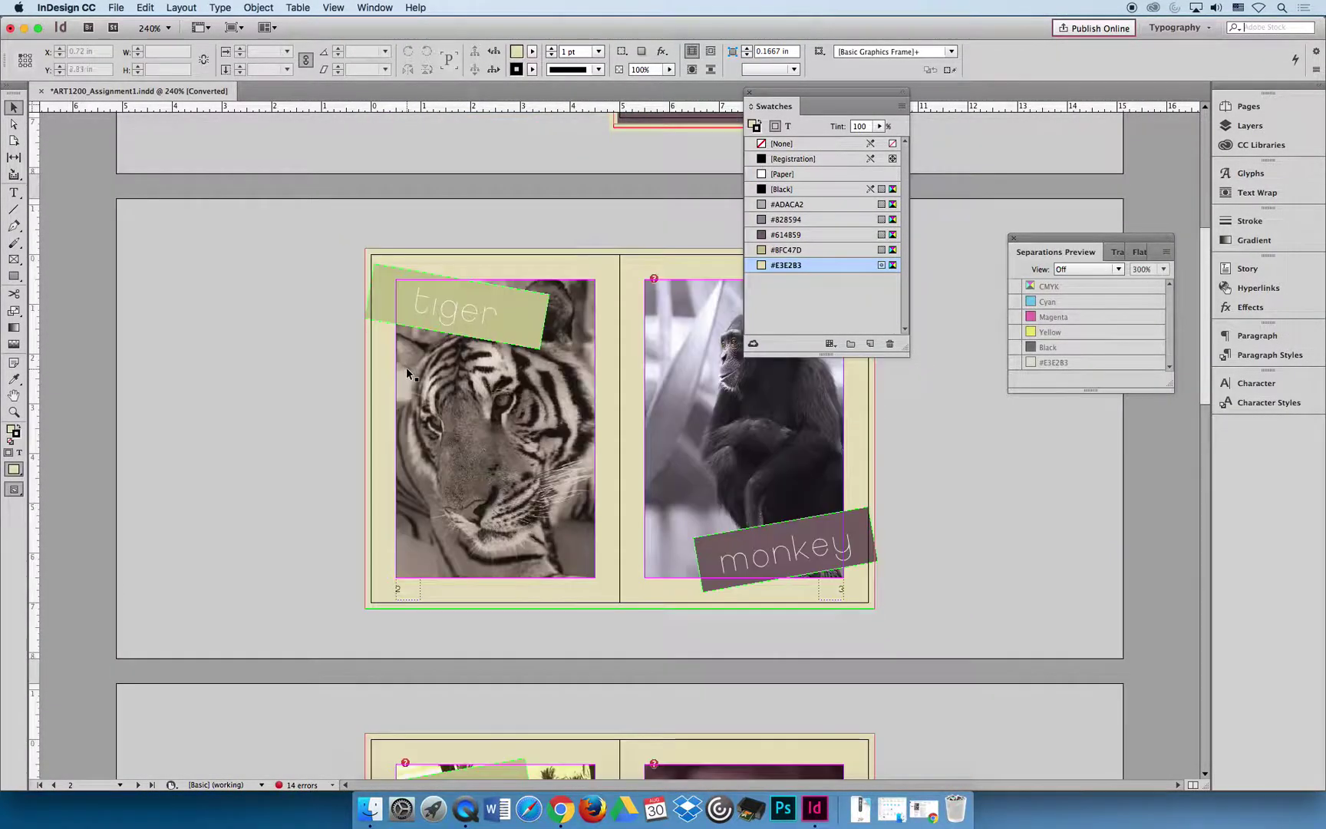
left_click(407, 374)
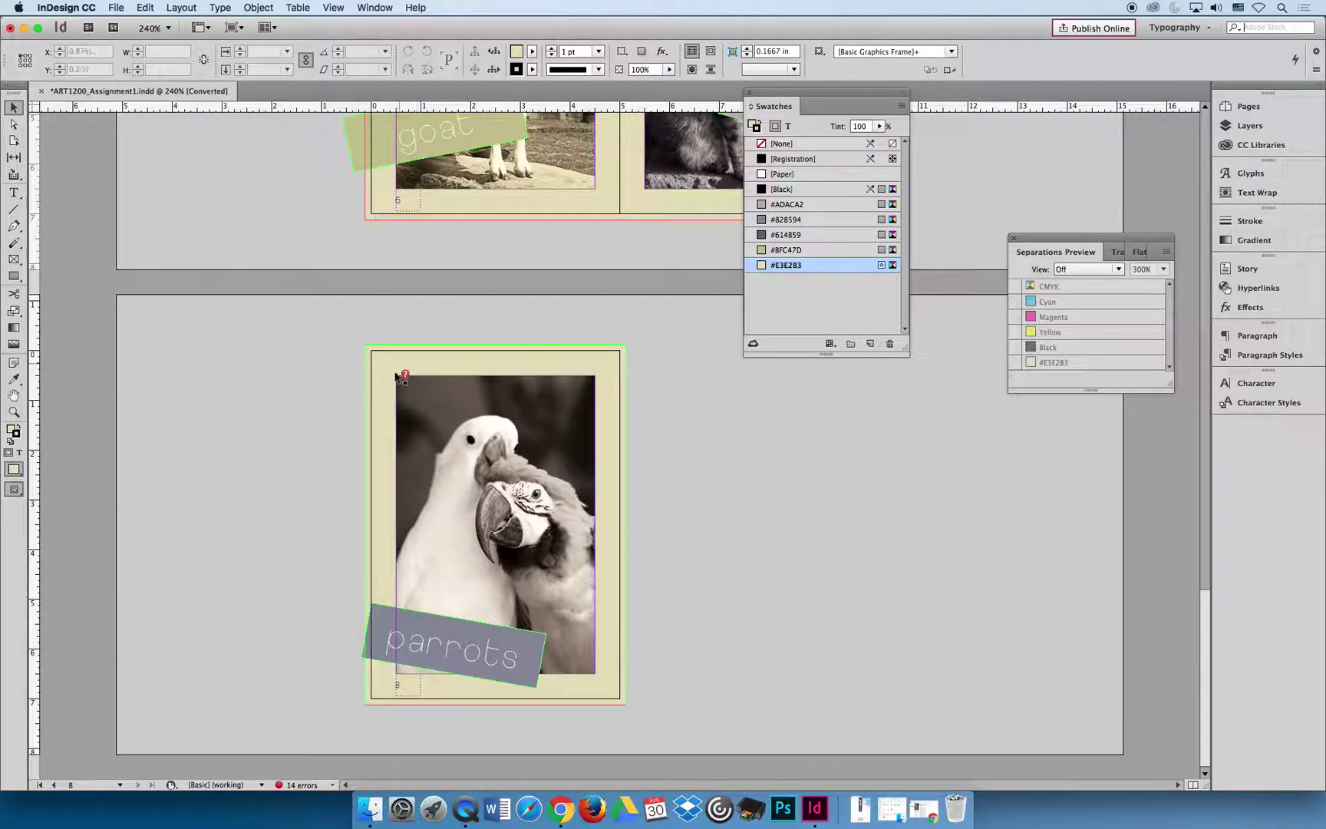
left_click(131, 657)
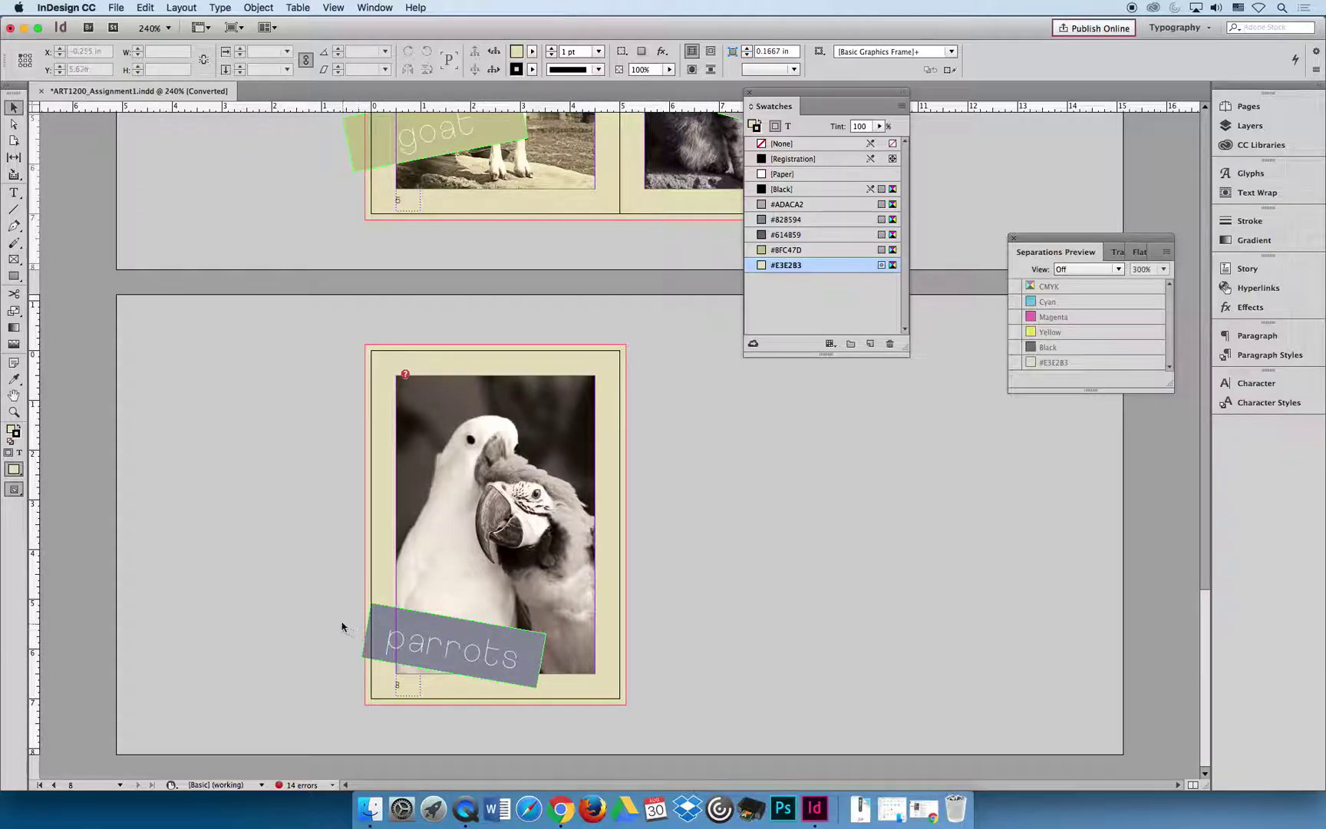
scroll(330, 610, "up", 10)
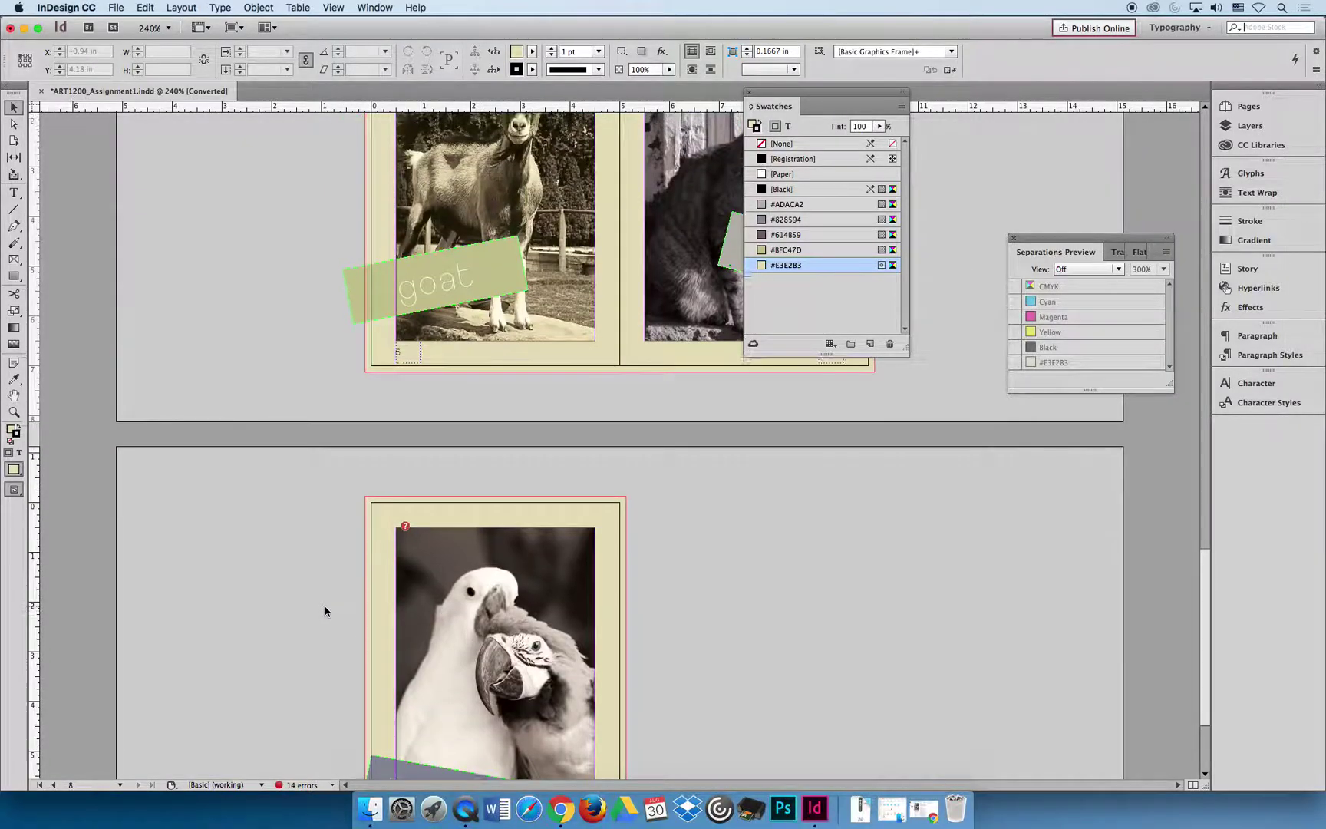
scroll(328, 607, "up", 15)
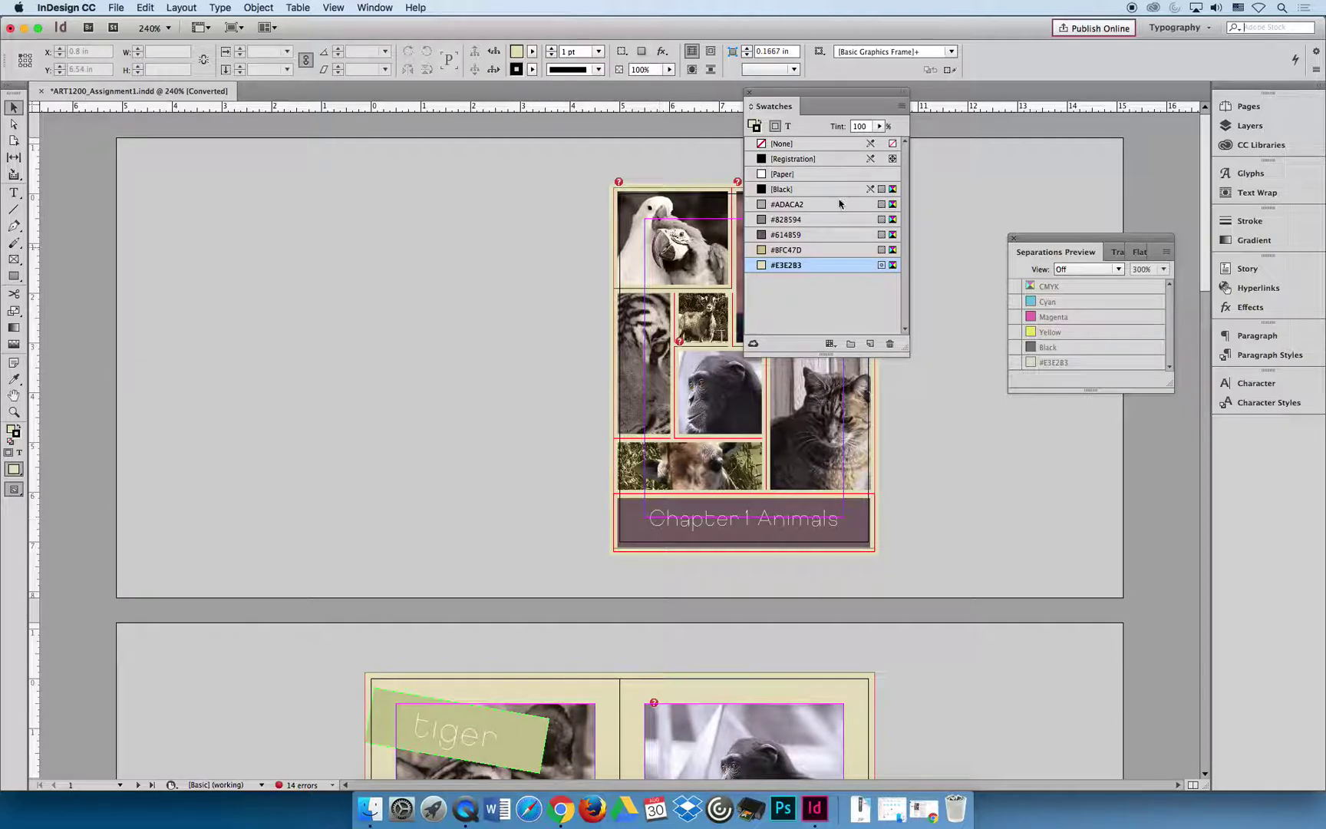
Reset the Typography workspace to its default panel layout.
left_click(376, 9)
mouse_move(429, 39)
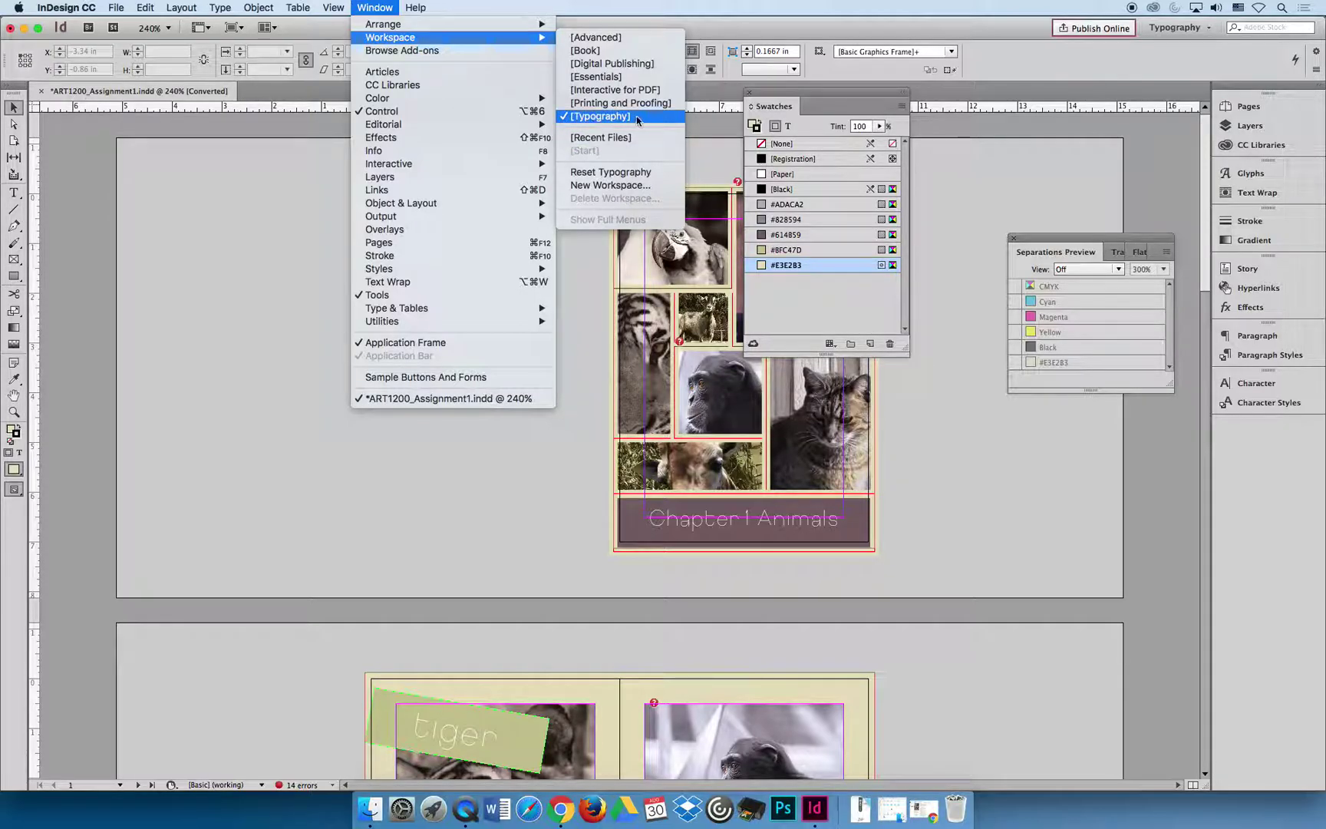
left_click(645, 174)
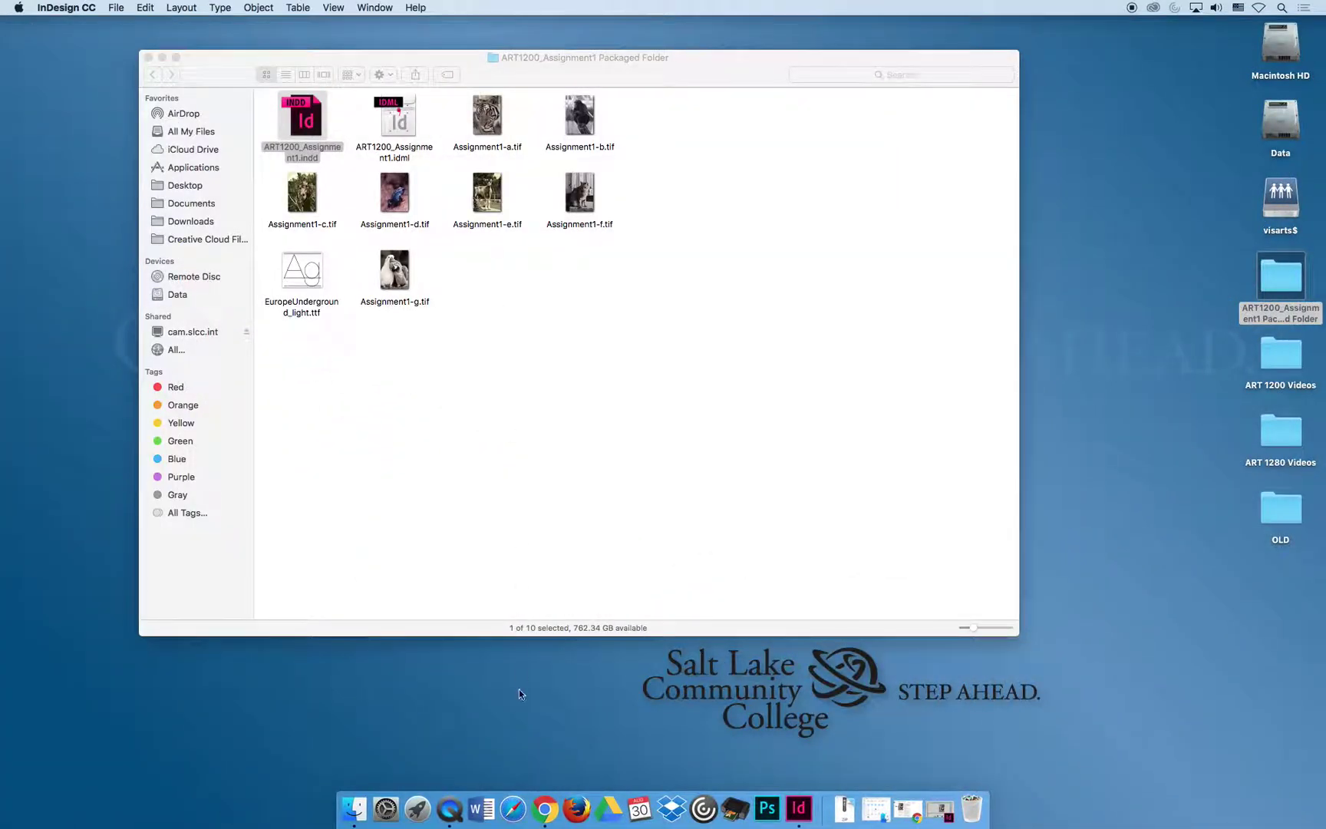
Switch to Chrome and highlight assignment requirement 2 about opening ART1200_Assignment1.indd and saving it as Lastname1.indd.
left_click(544, 808)
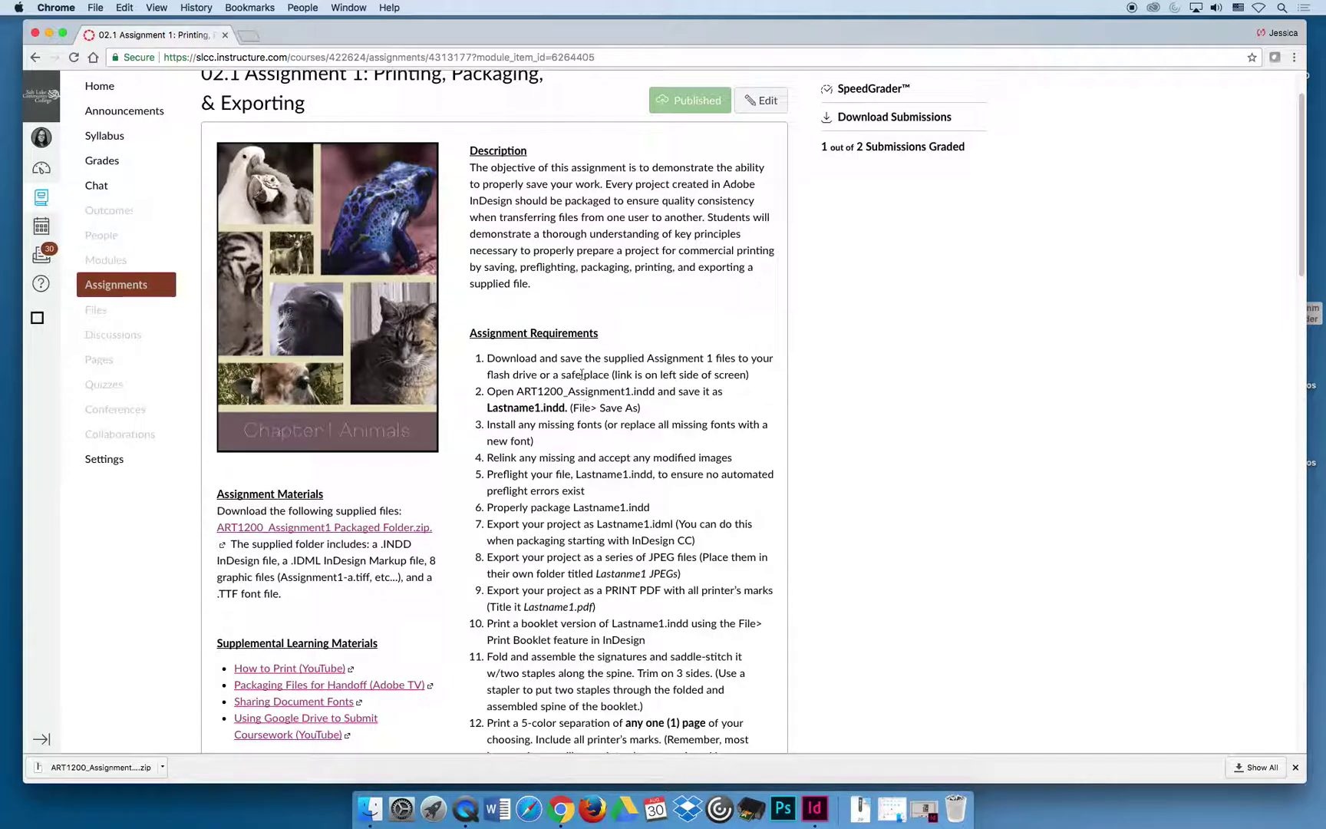
scroll(574, 491, "down", 5)
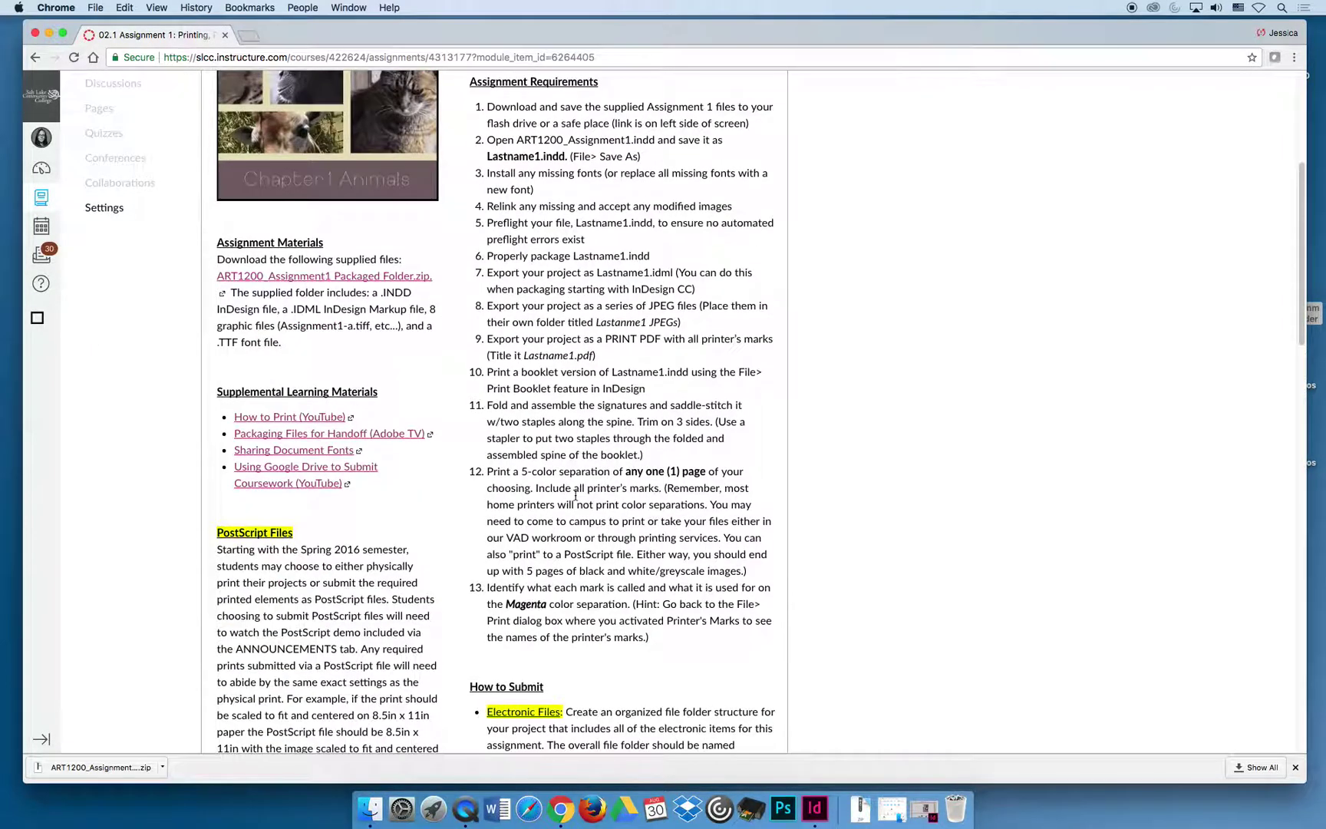
scroll(576, 495, "up", 2)
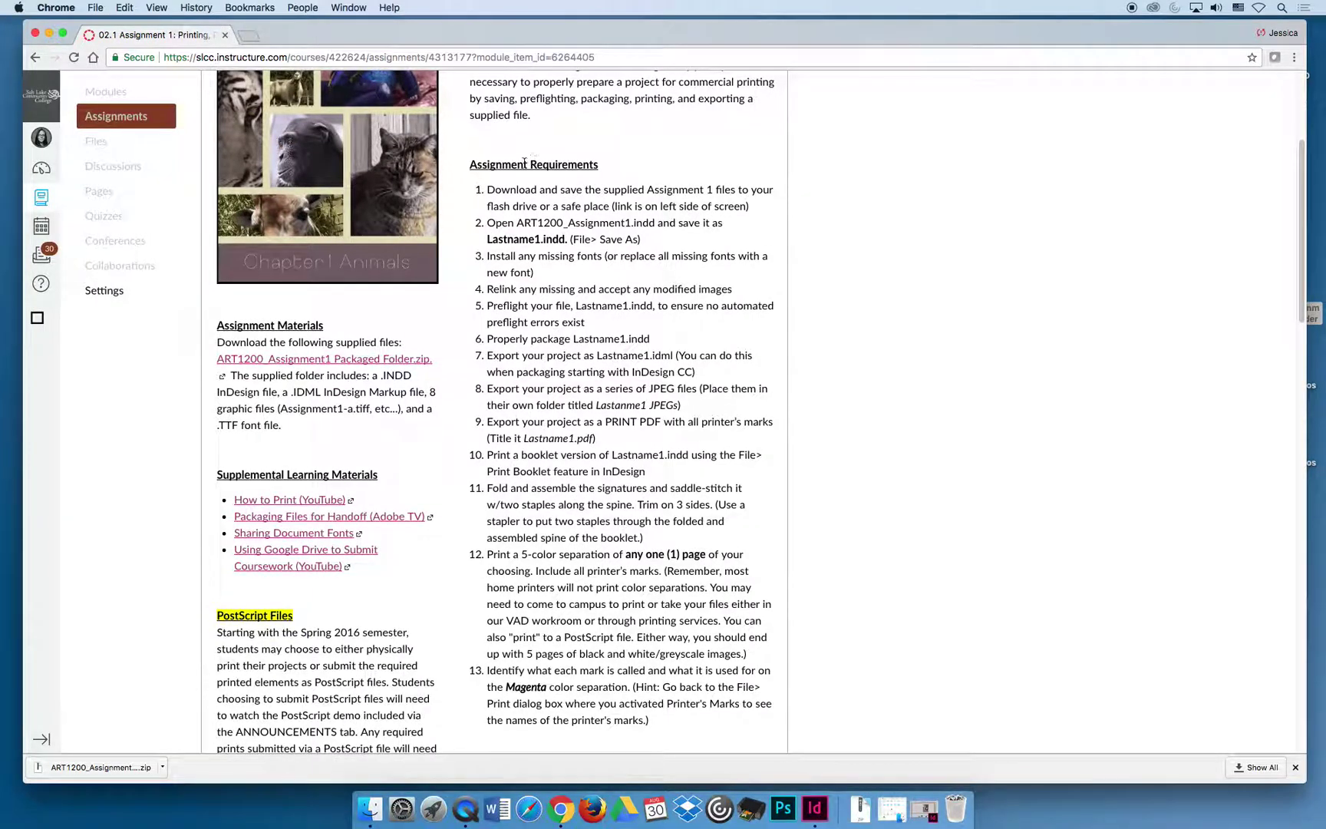
left_click_drag(488, 224, 726, 240)
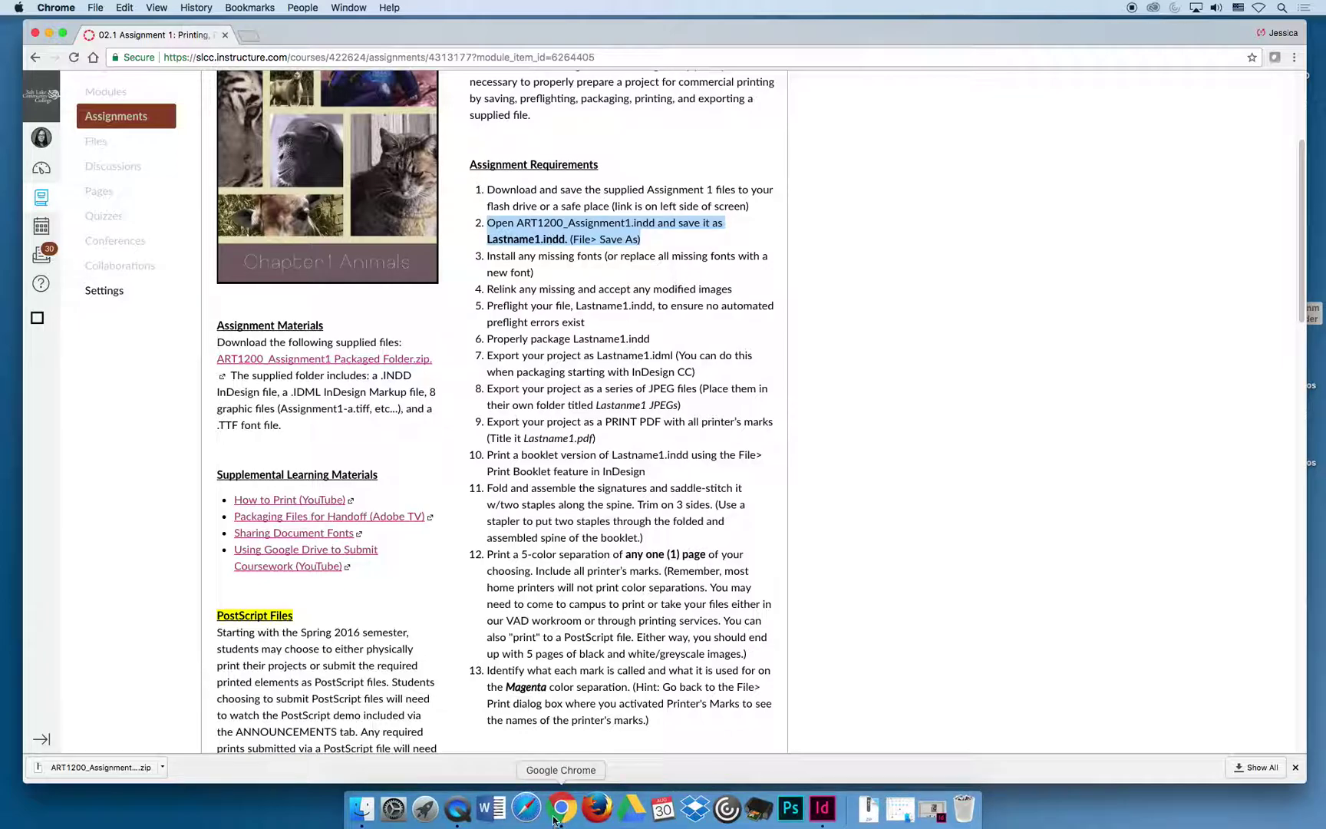
Switch to InDesign and start saving a copy of the document under a new name, choosing Desktop as the destination.
left_click(823, 808)
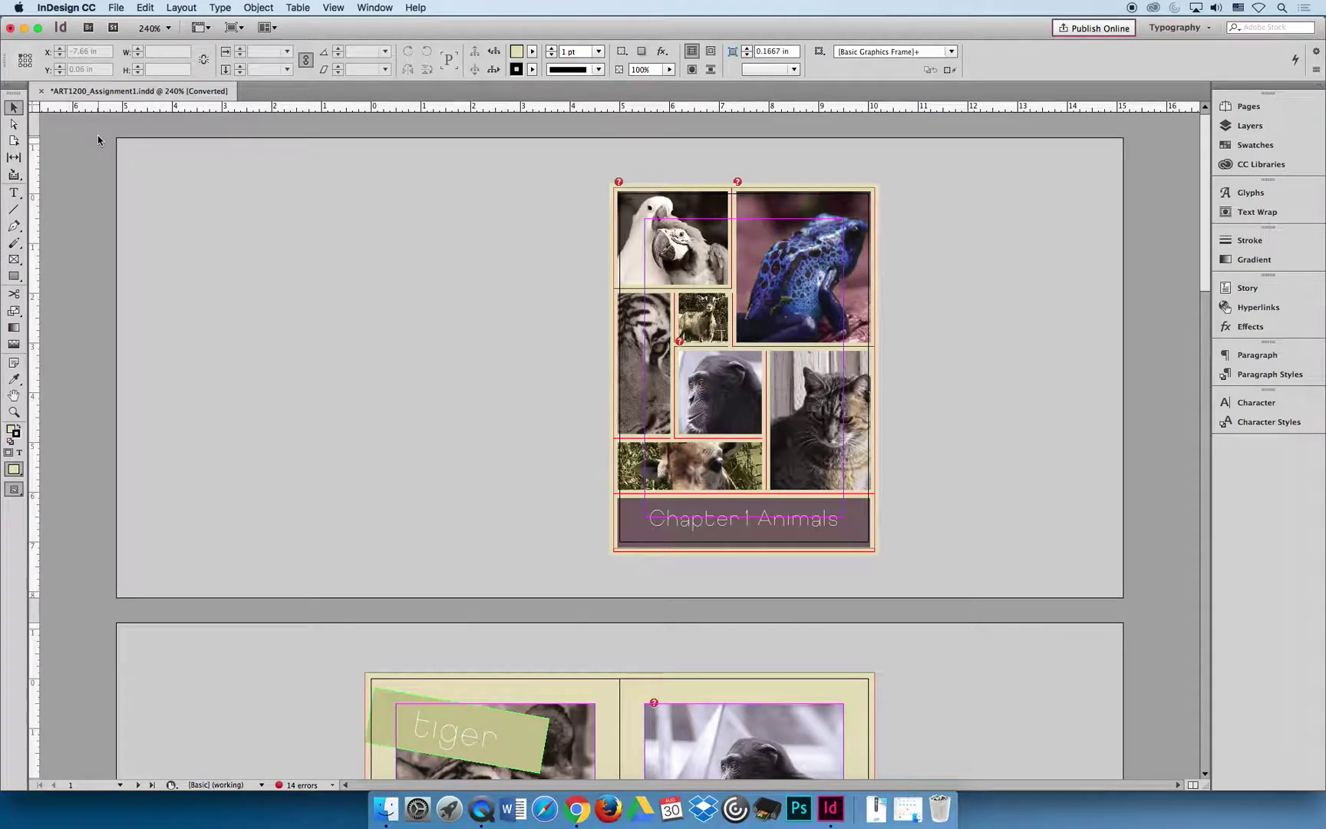
left_click(118, 6)
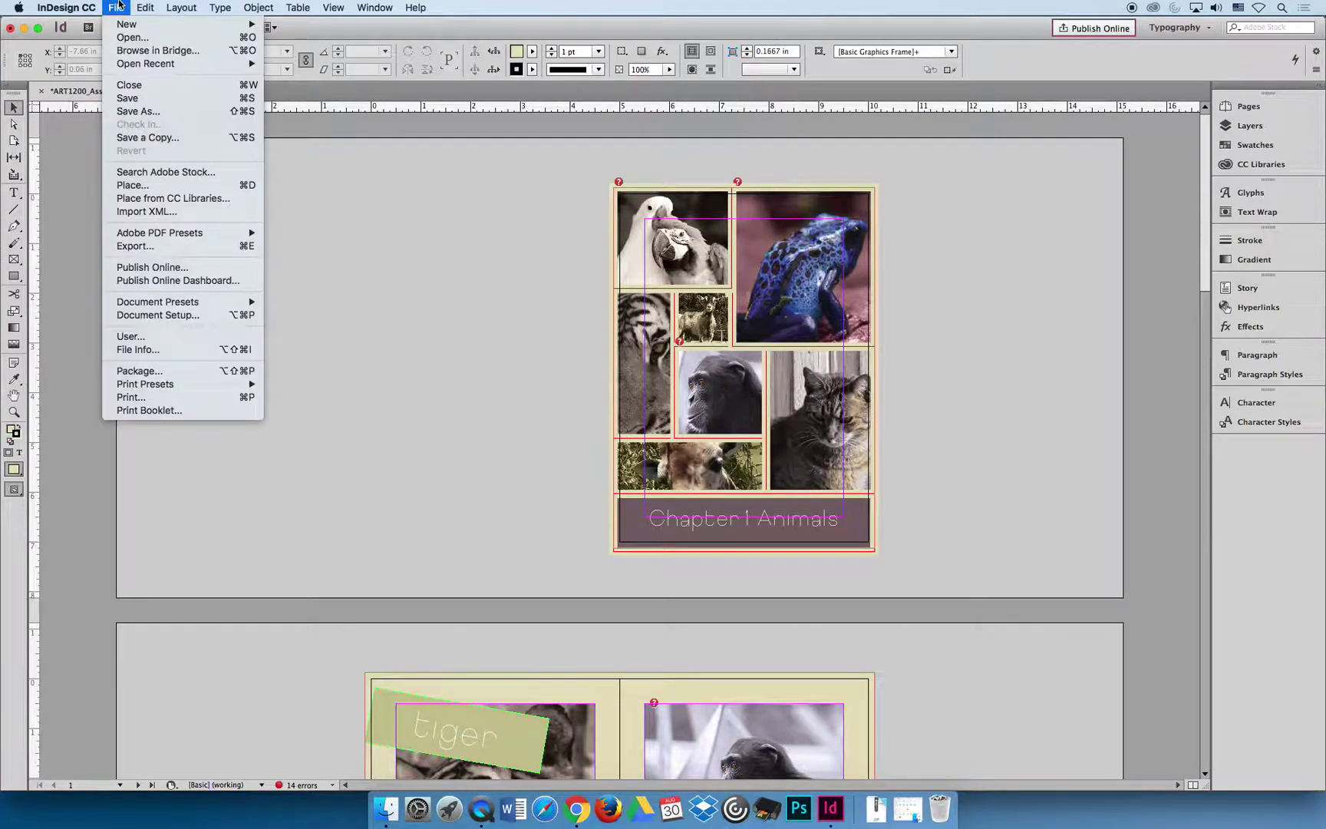
left_click(153, 111)
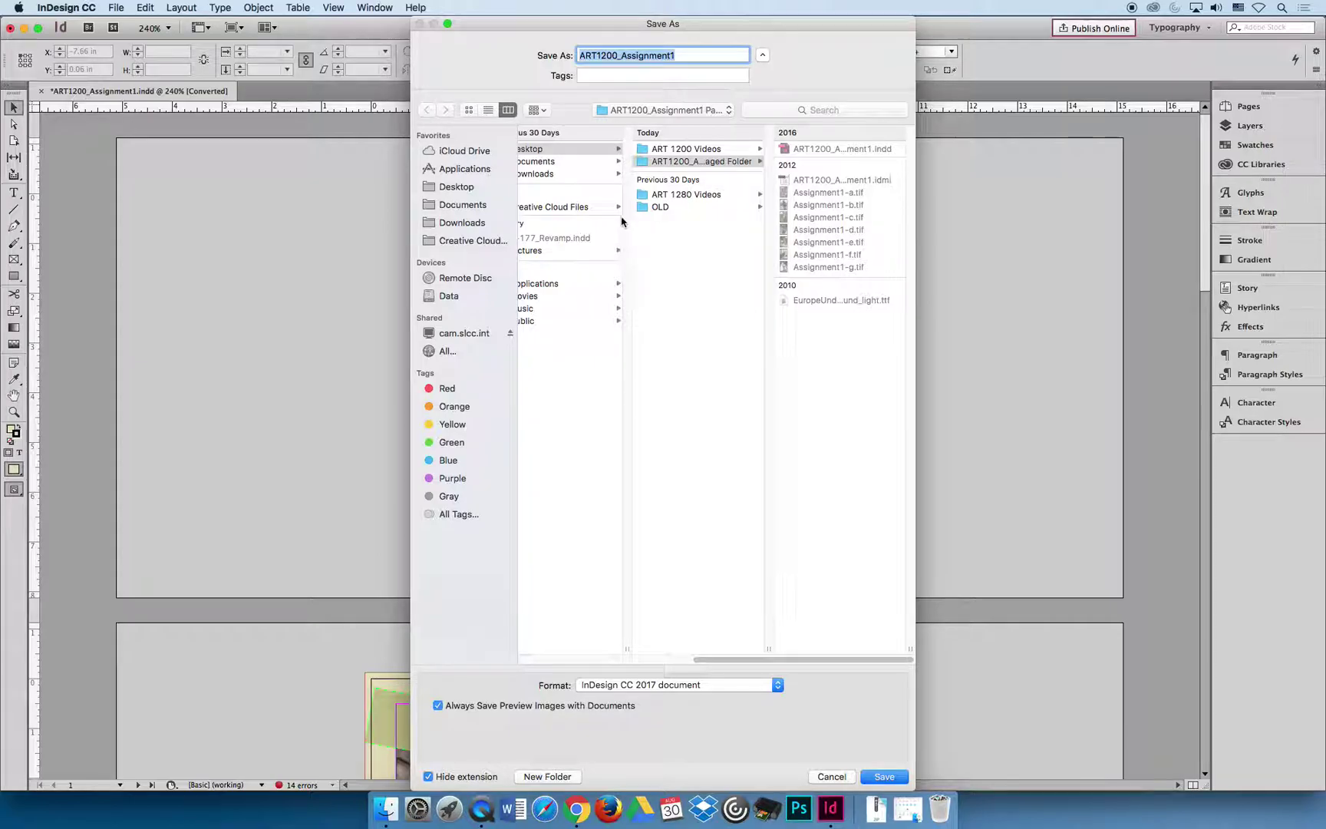
left_click(656, 109)
left_click(652, 124)
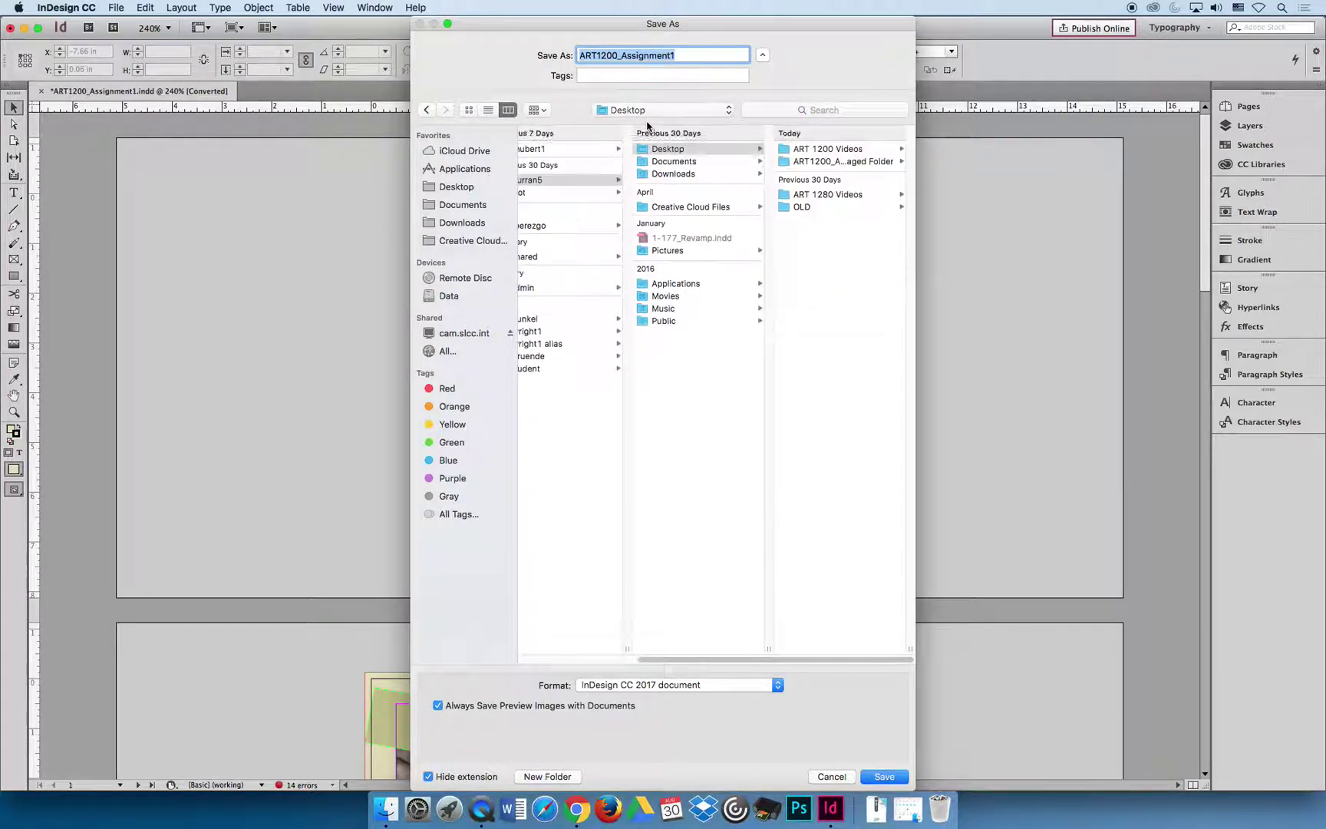
left_click(697, 149)
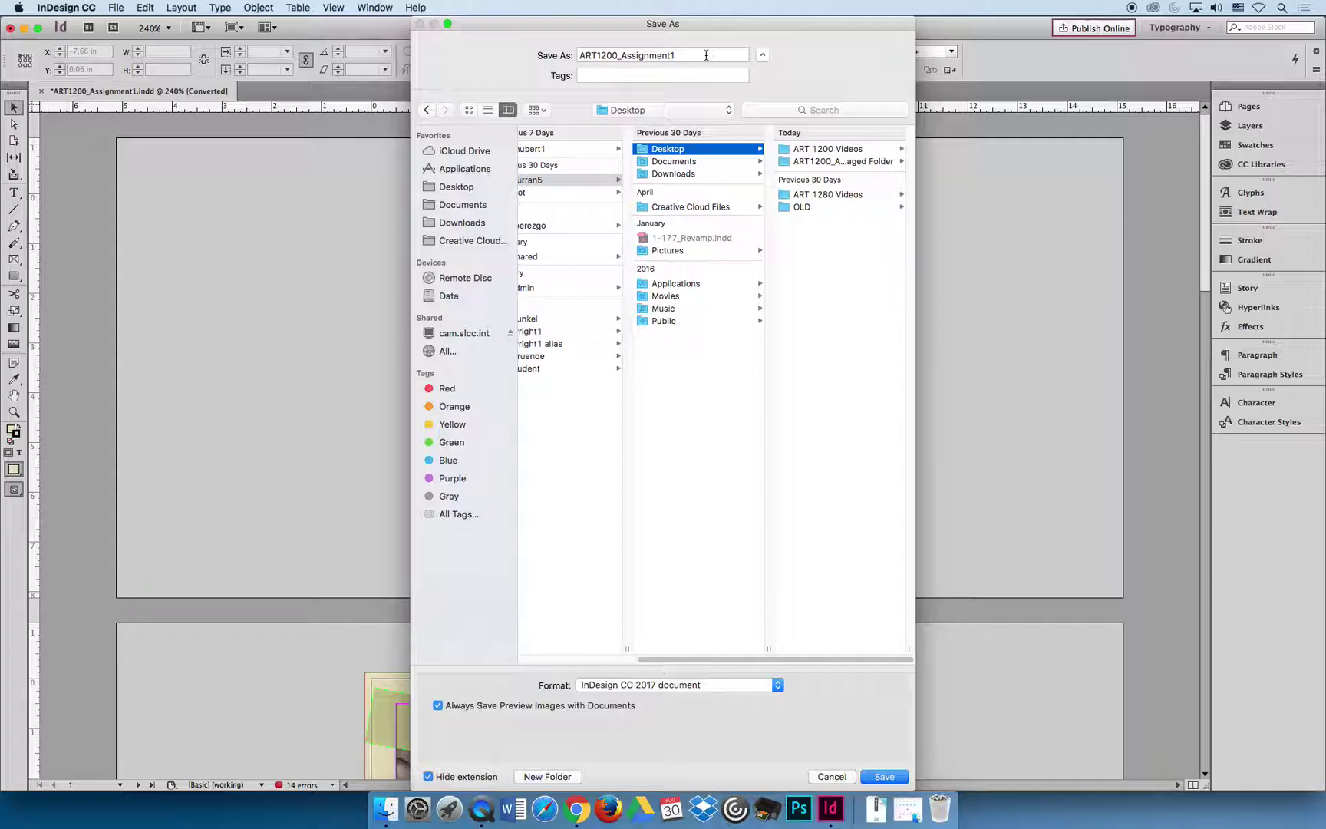
Collapse and re-expand the folder browser in the Save As dialog, and reselect Desktop as the destination.
left_click(764, 56)
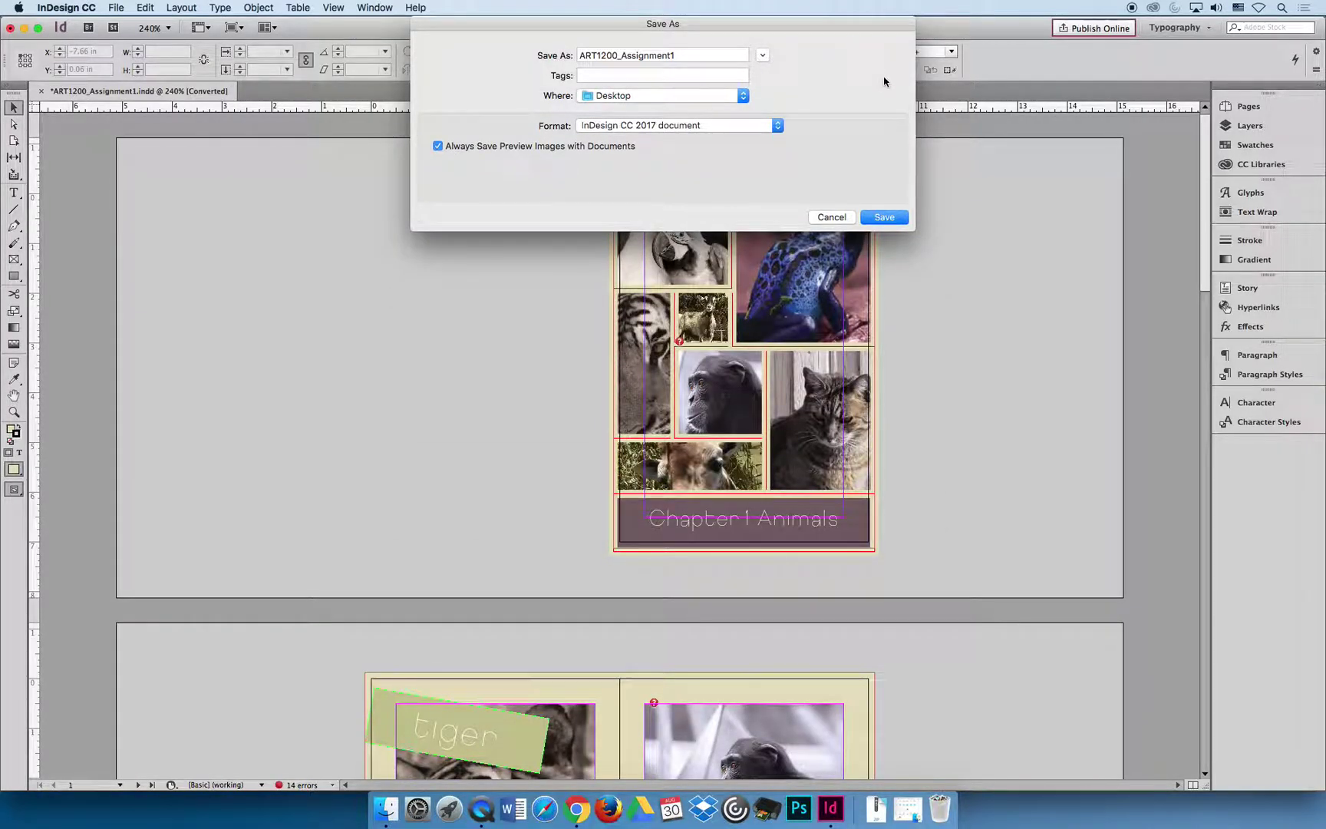
left_click(763, 55)
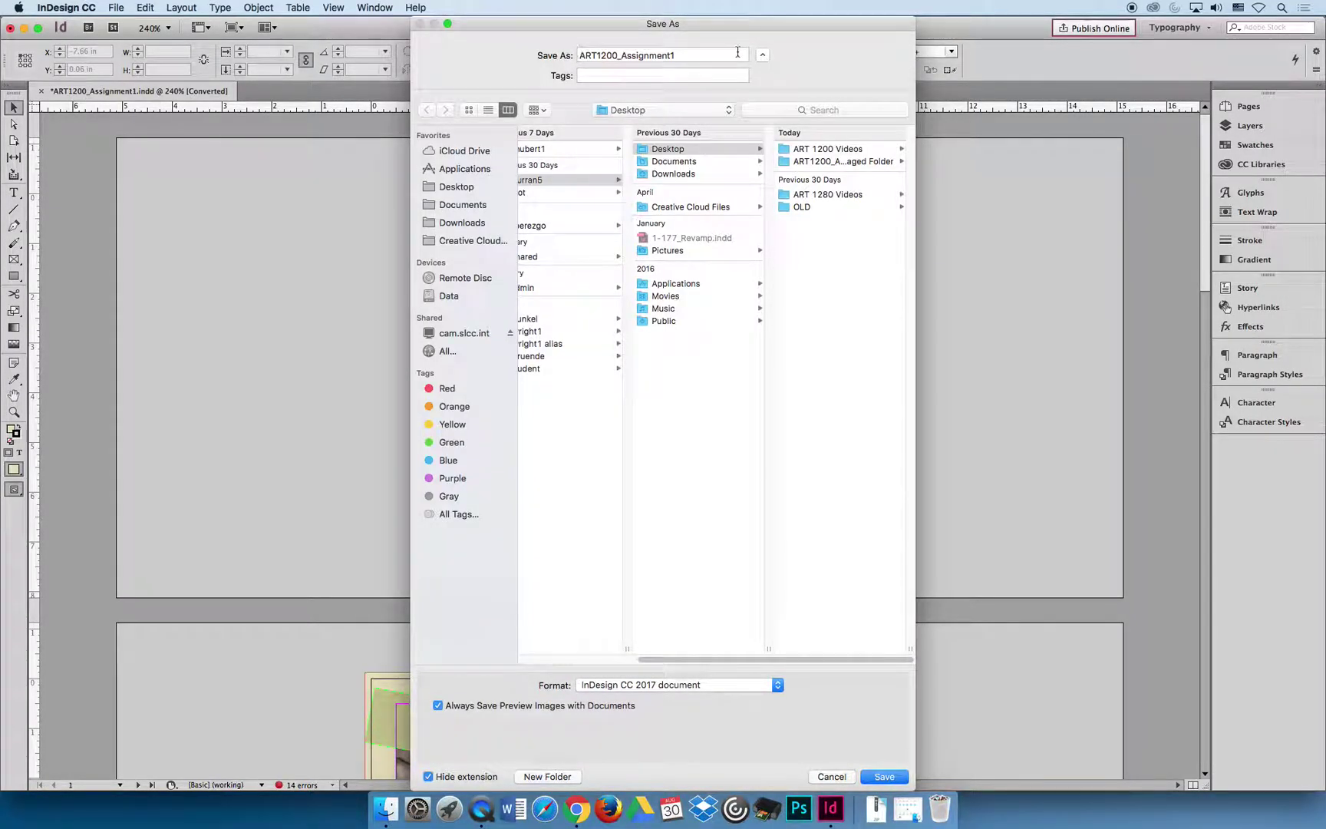
left_click(666, 153)
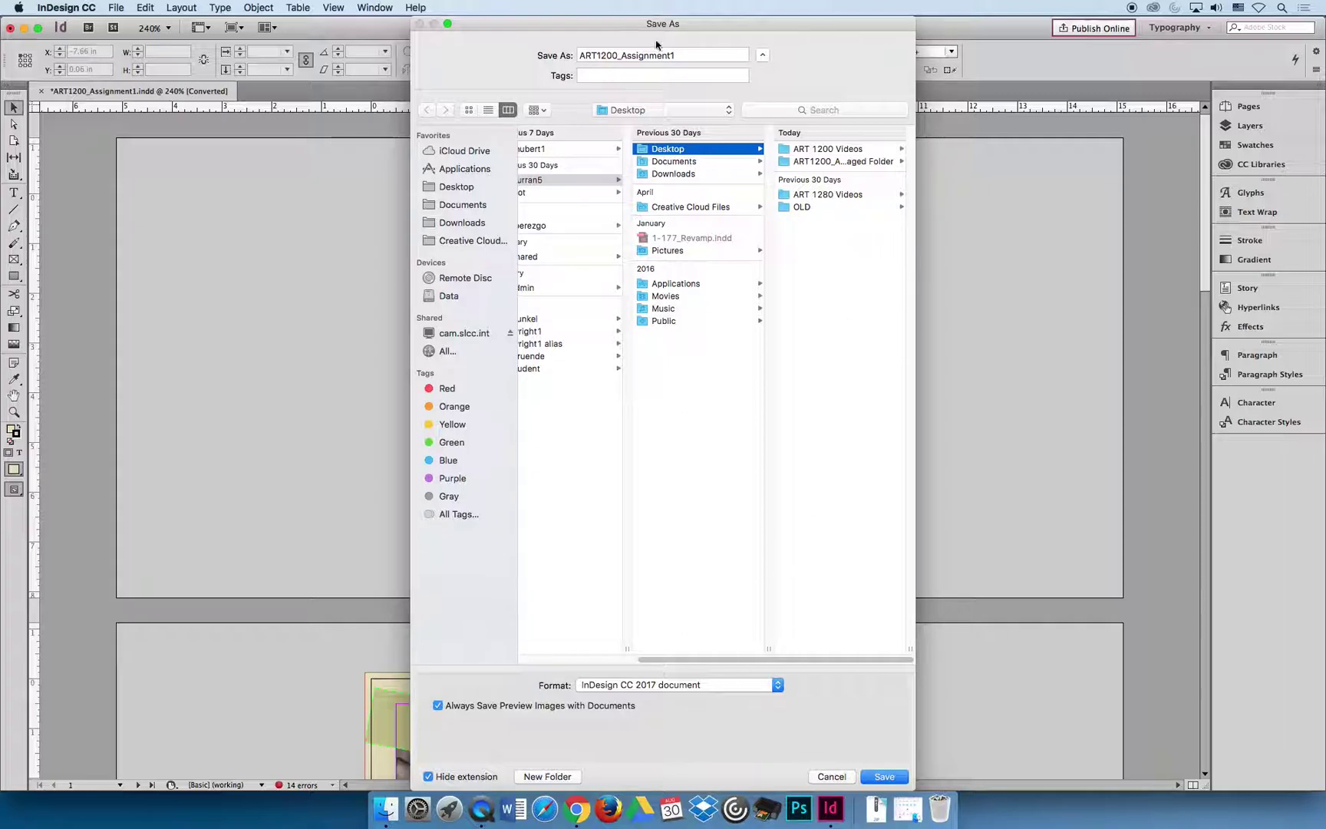
Name the InDesign CC 2017 document with the student's last name followed by 1 and save it.
left_click_drag(691, 55, 537, 54)
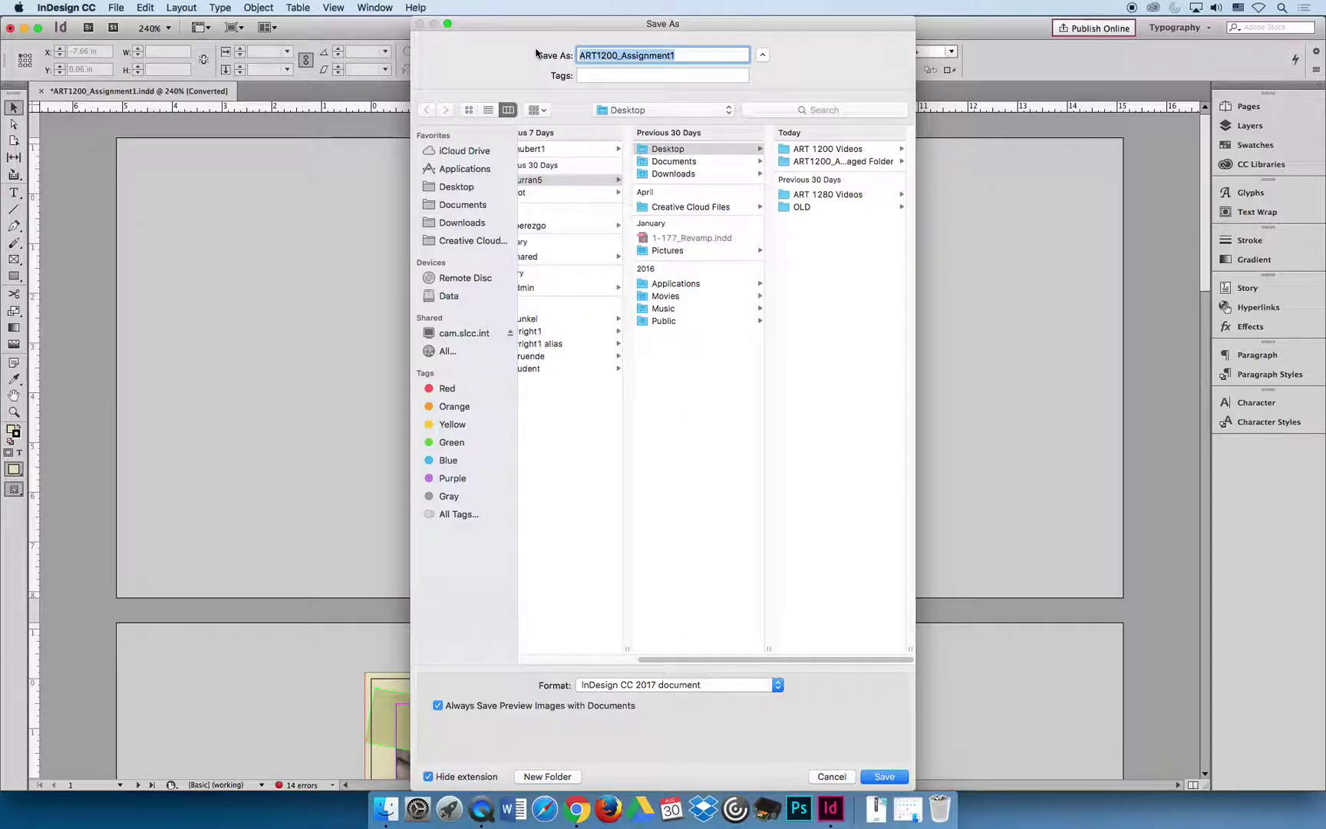
type("Curran1")
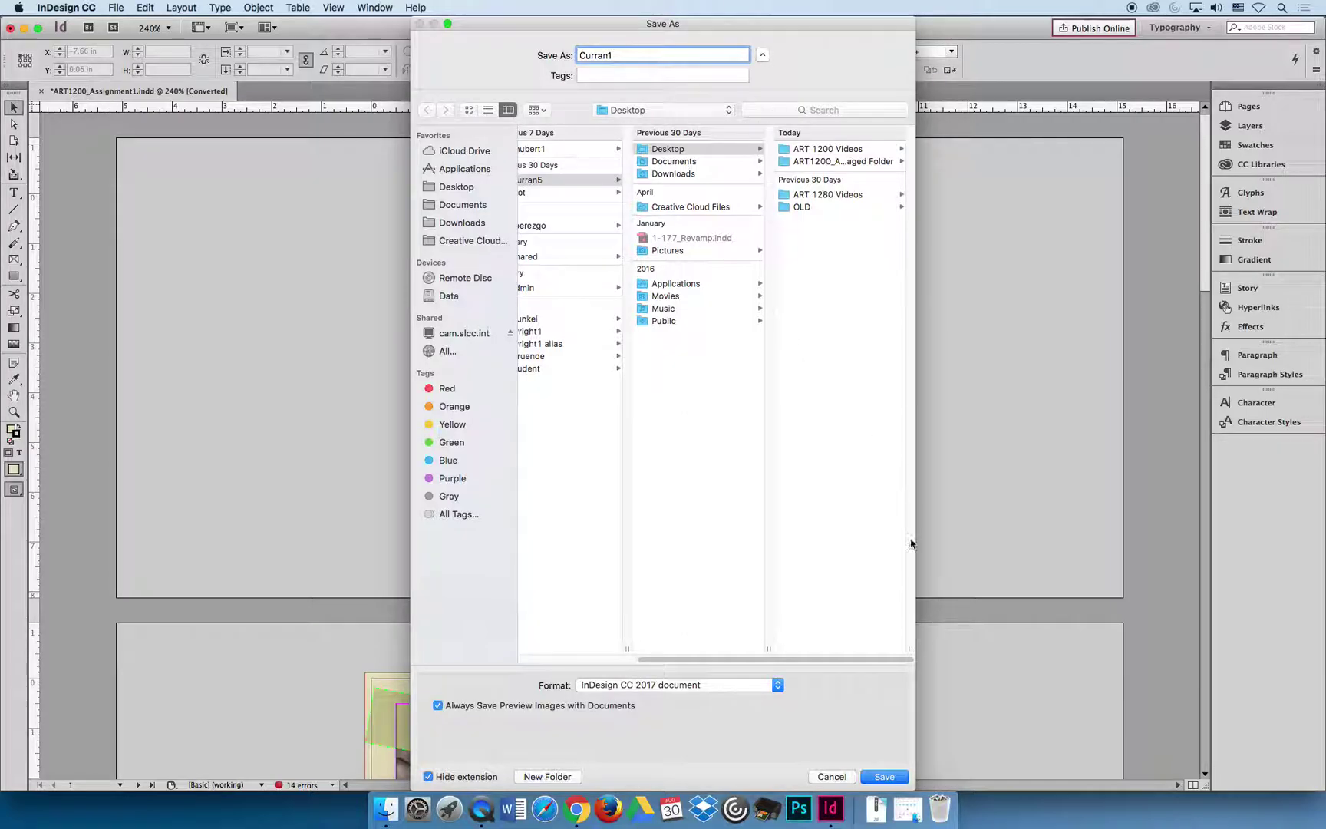
left_click(887, 776)
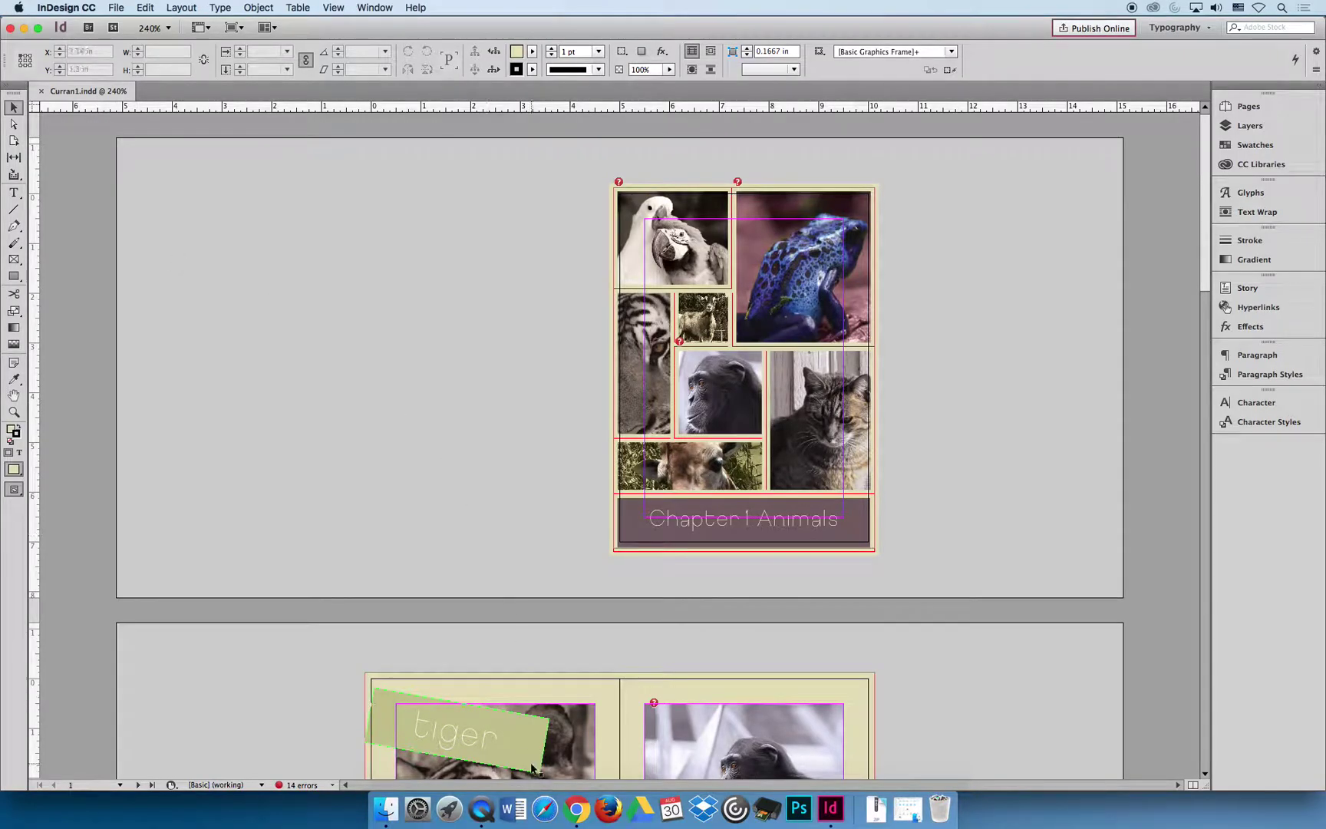
Switch to Chrome and highlight assignment requirements 3 on missing fonts and 4 on relinking missing or modified images.
left_click(577, 808)
left_click_drag(488, 256, 578, 280)
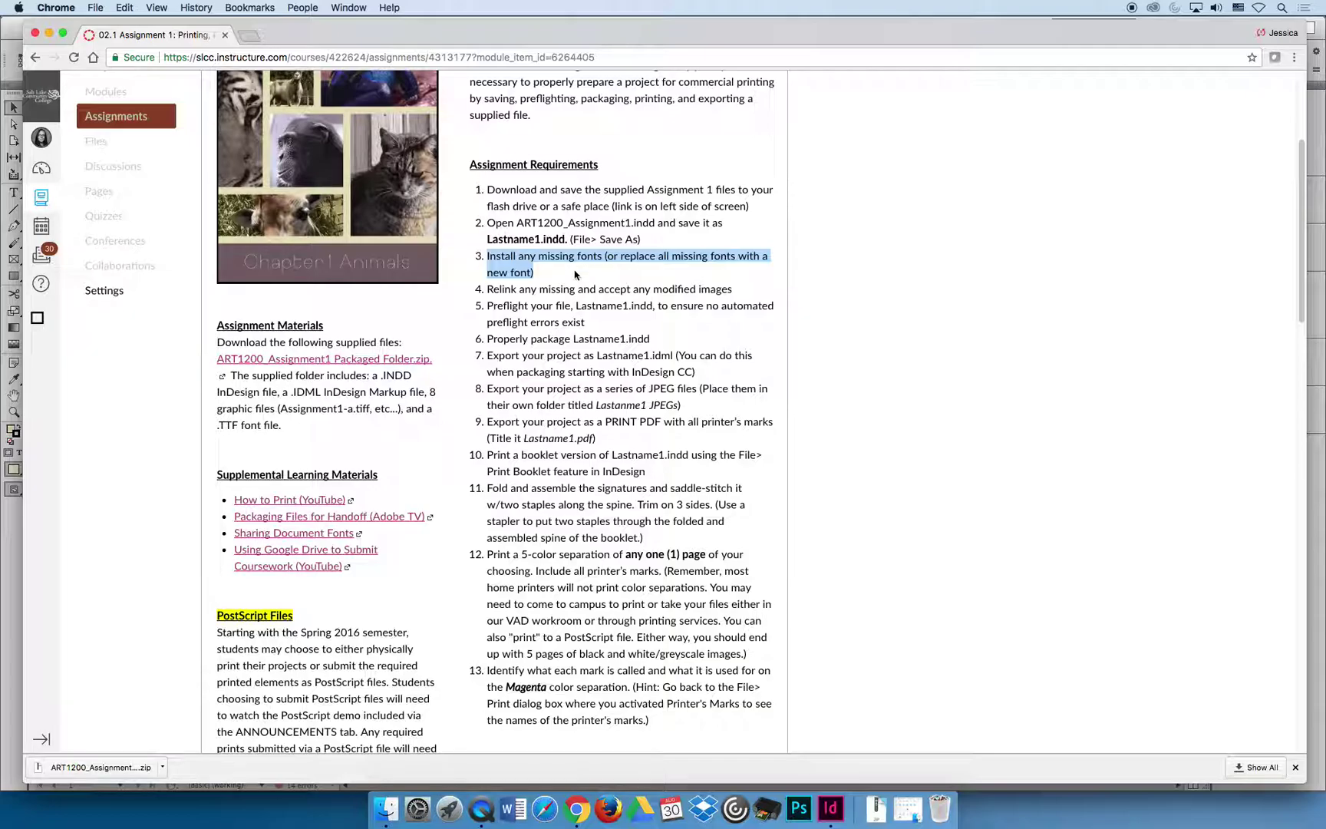
left_click_drag(488, 288, 757, 290)
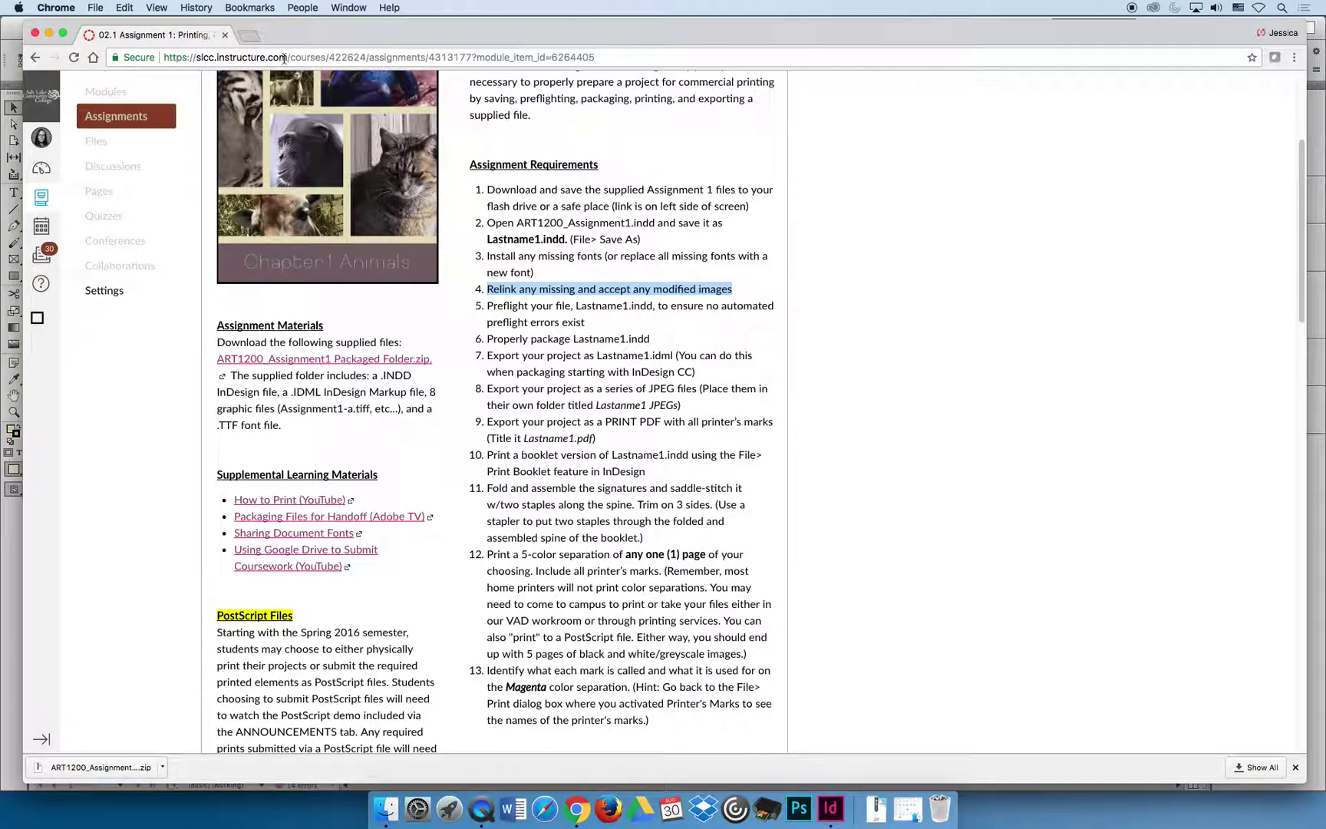
Minimise Chrome and InDesign, and preview EuropeUnderground_light.ttf from the packaged folder in Font Book, closing the preview when done.
left_click(48, 34)
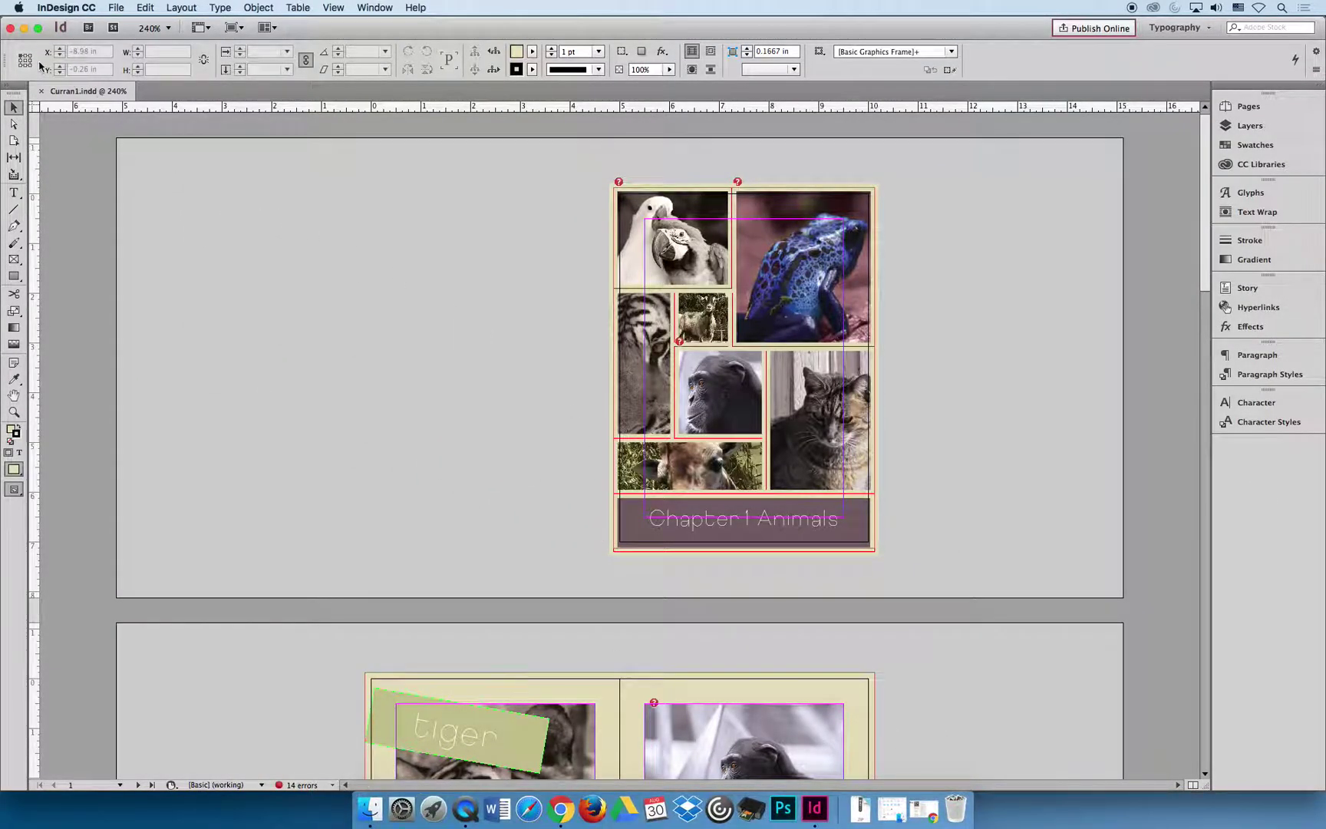
left_click(24, 28)
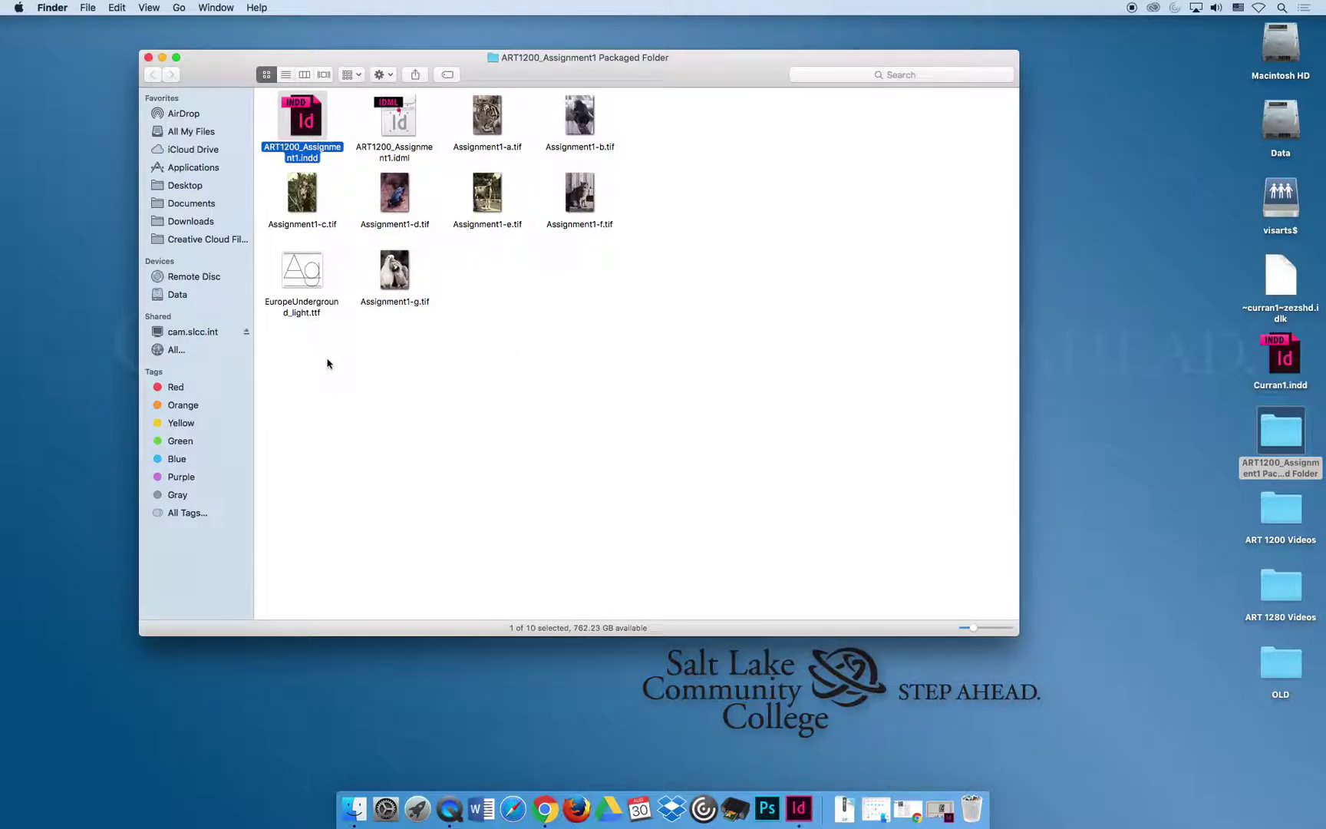
double_click(300, 268)
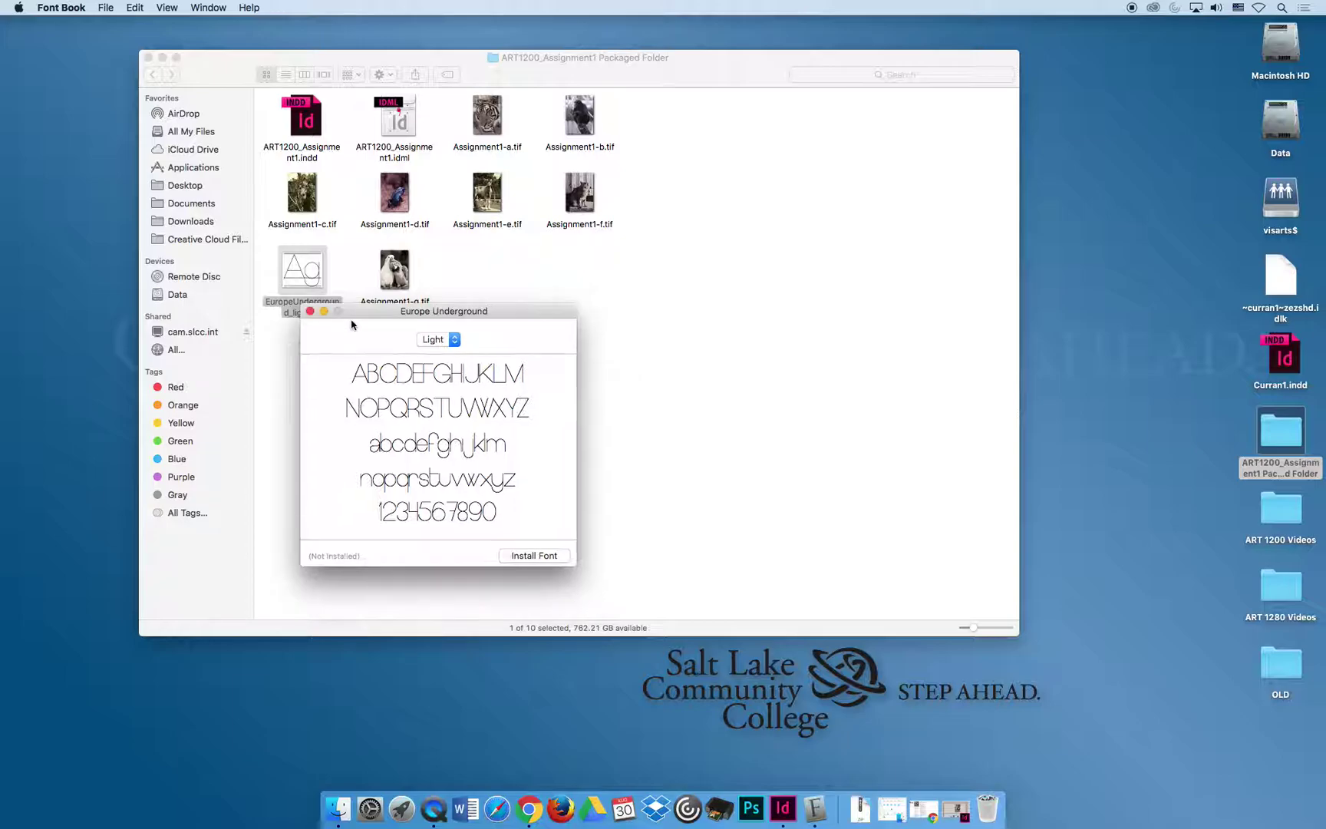
left_click_drag(389, 314, 752, 187)
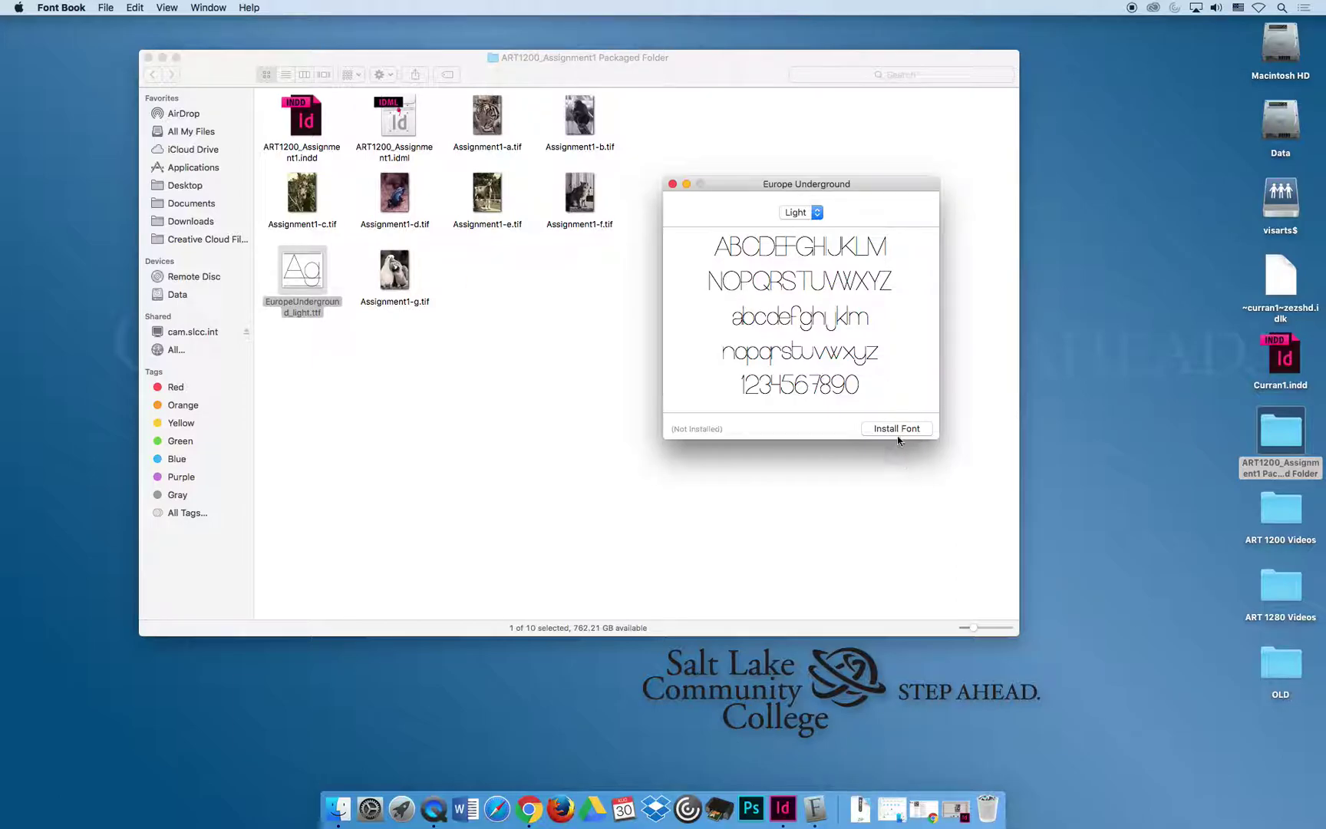
left_click(672, 183)
Restore the InDesign document for a look at its cover, and minimise it again to return to the packaged folder.
left_click(811, 824)
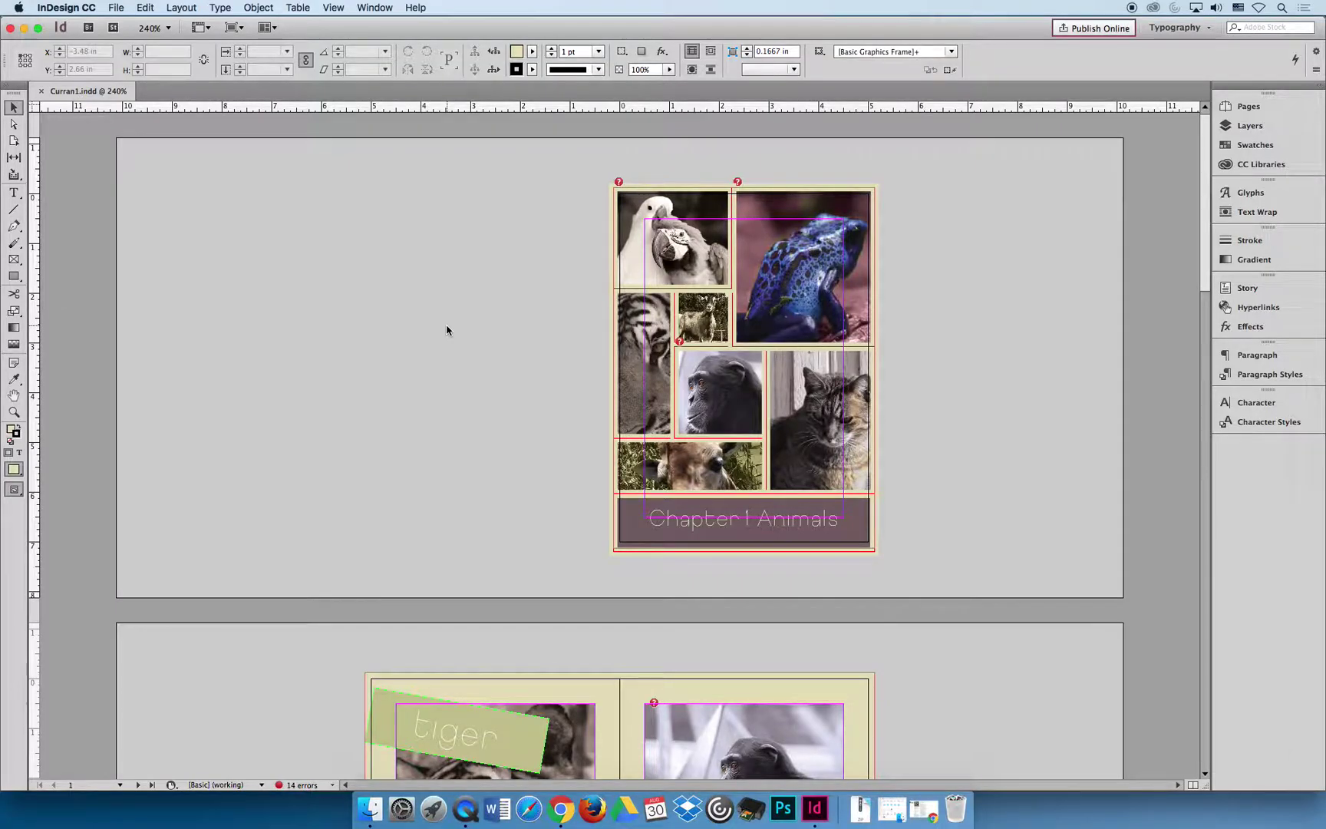
left_click(24, 28)
left_click(755, 397)
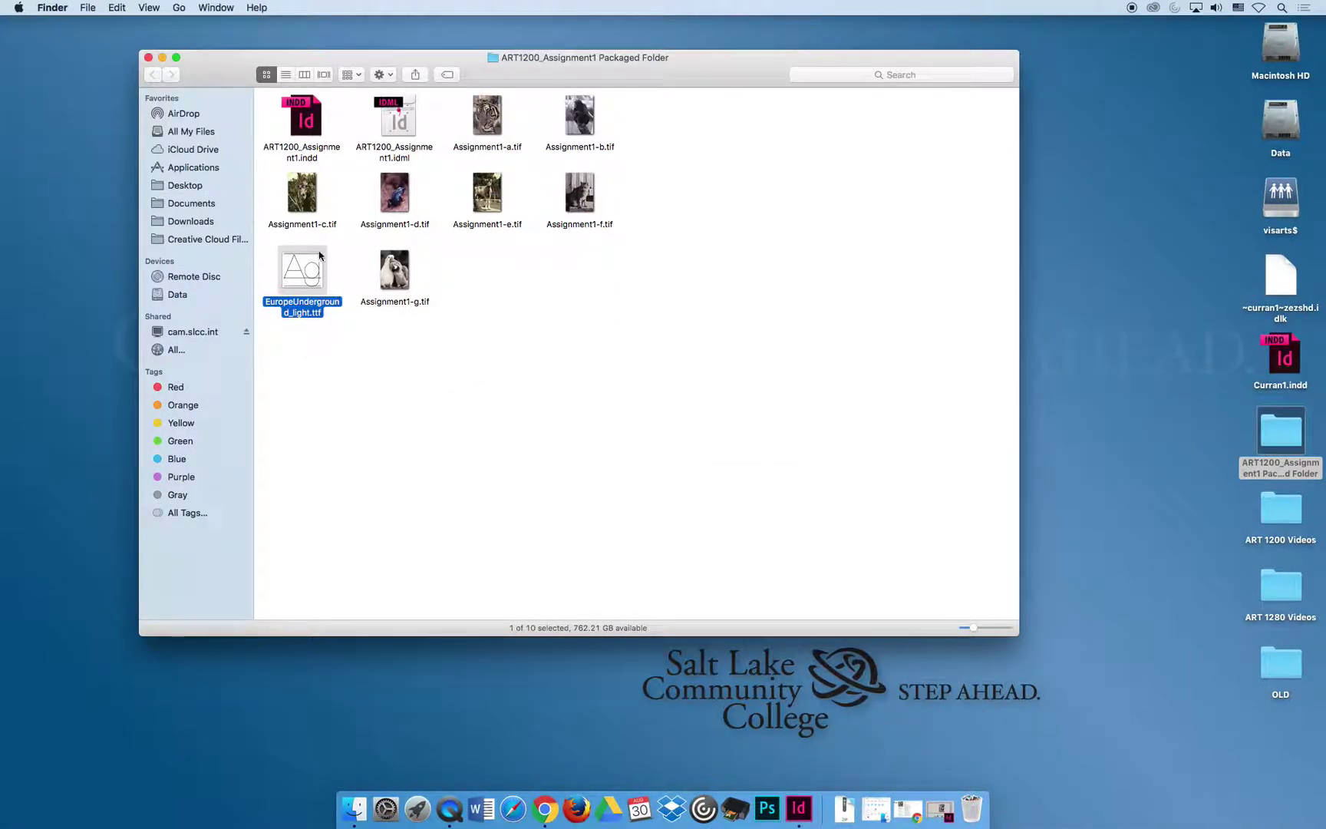